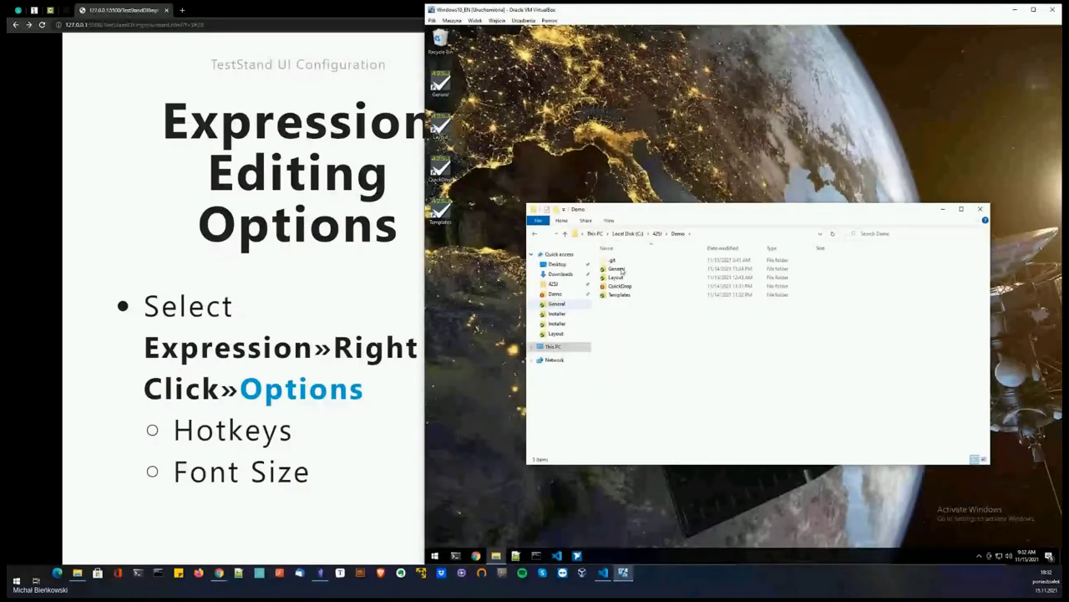
# Step: Switch to the virtual machine and log in to the TestStand Sequence Editor
pyautogui.click(610, 167)
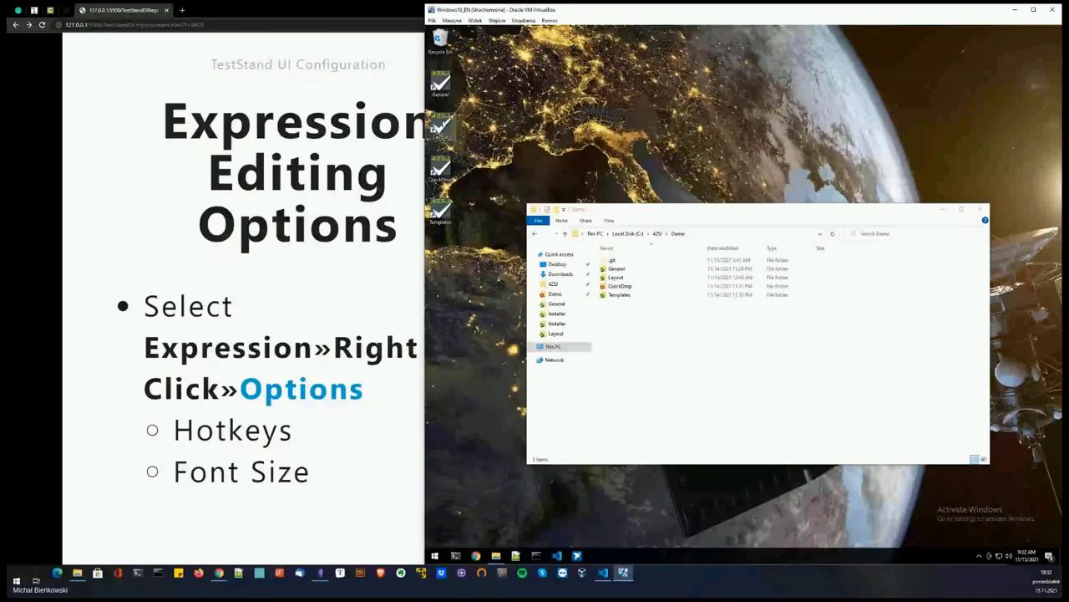
pyautogui.hotkey('alt', 'Tab')
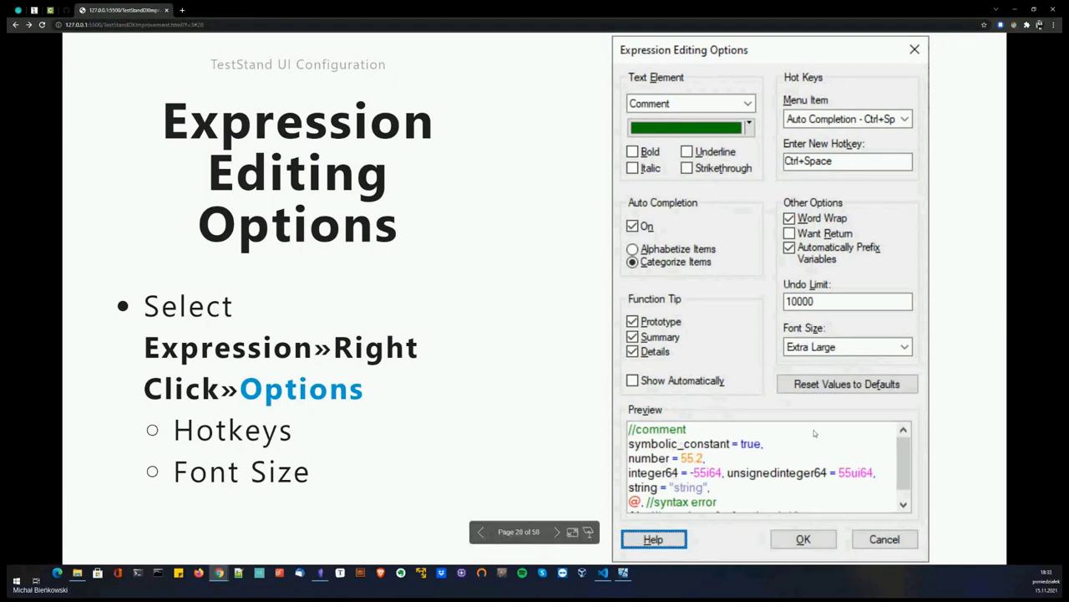
pyautogui.click(624, 572)
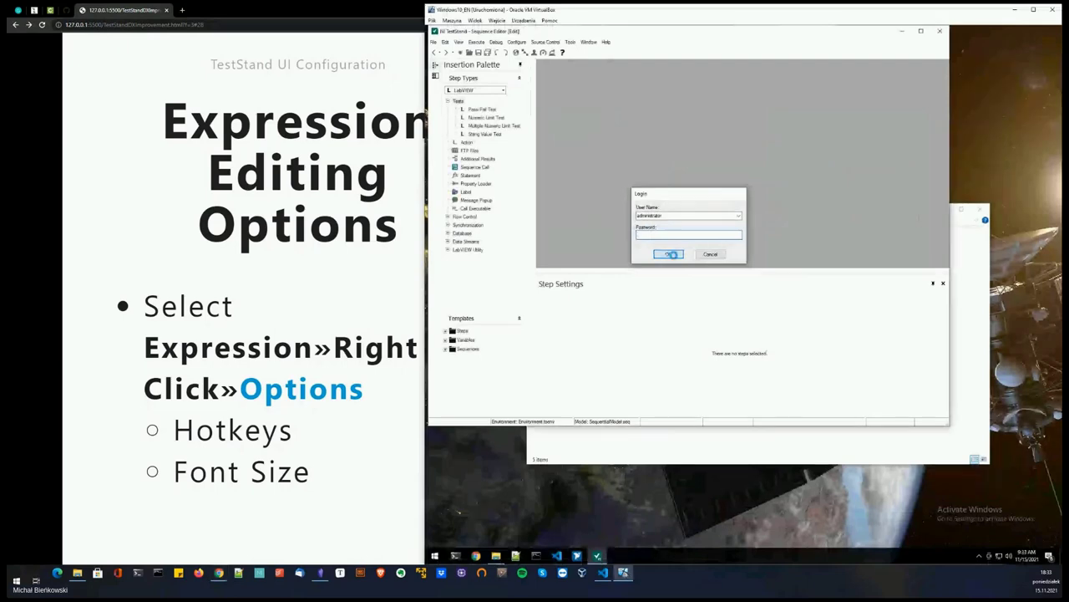
pyautogui.press('Return')
# Step: Insert a Statement step into the Main group of MainSequence
pyautogui.rightClick(579, 126)
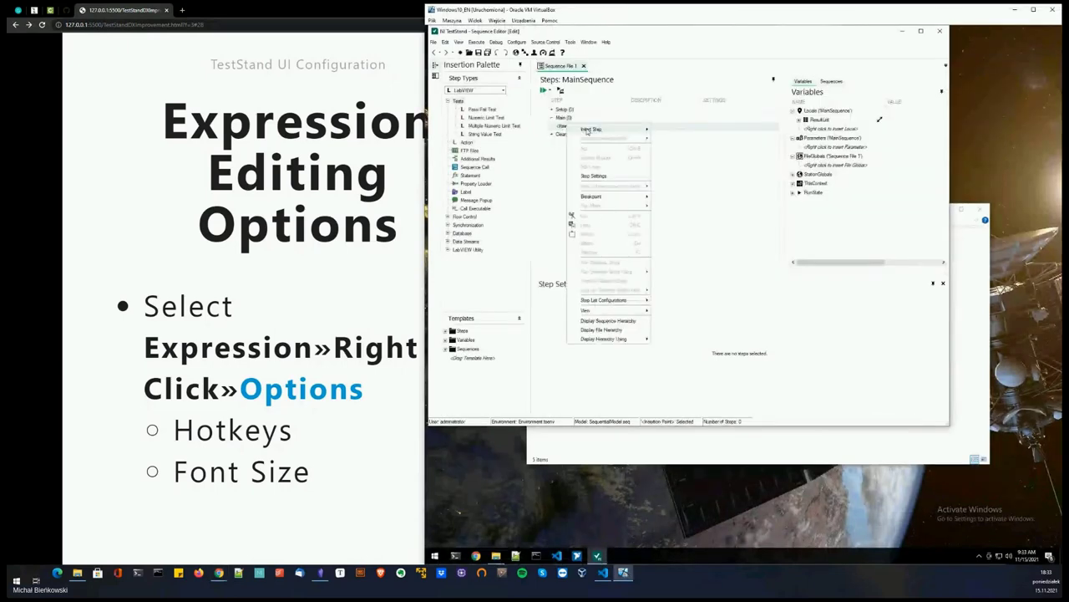
pyautogui.moveTo(619, 130)
pyautogui.click(678, 175)
# Step: Review the hotkey menu items in the Expression Editing Options and set the expression font size to Extra Large
pyautogui.rightClick(594, 333)
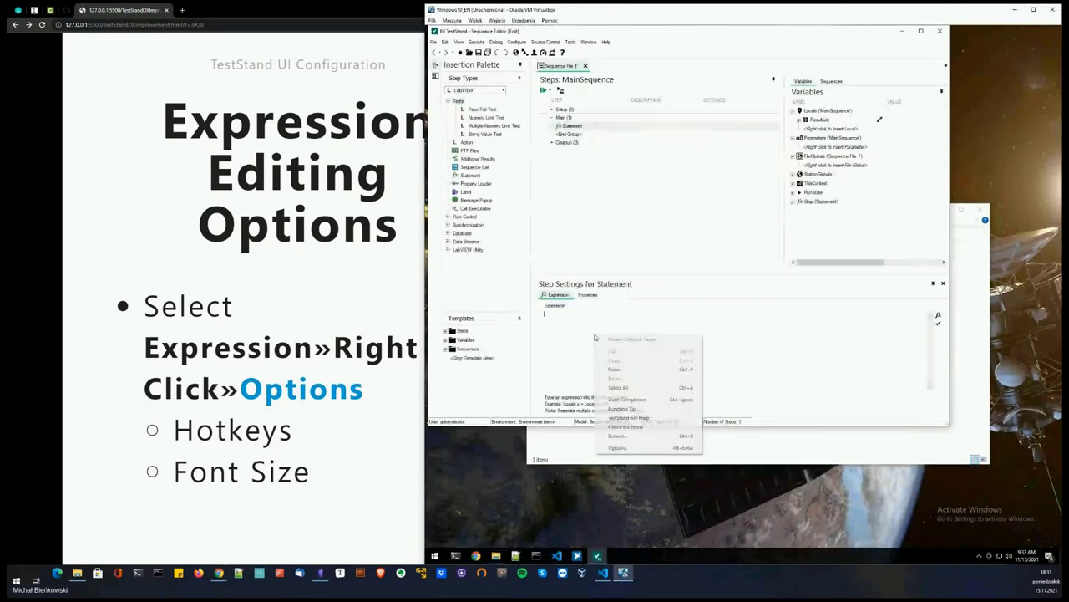
pyautogui.click(644, 447)
pyautogui.click(750, 143)
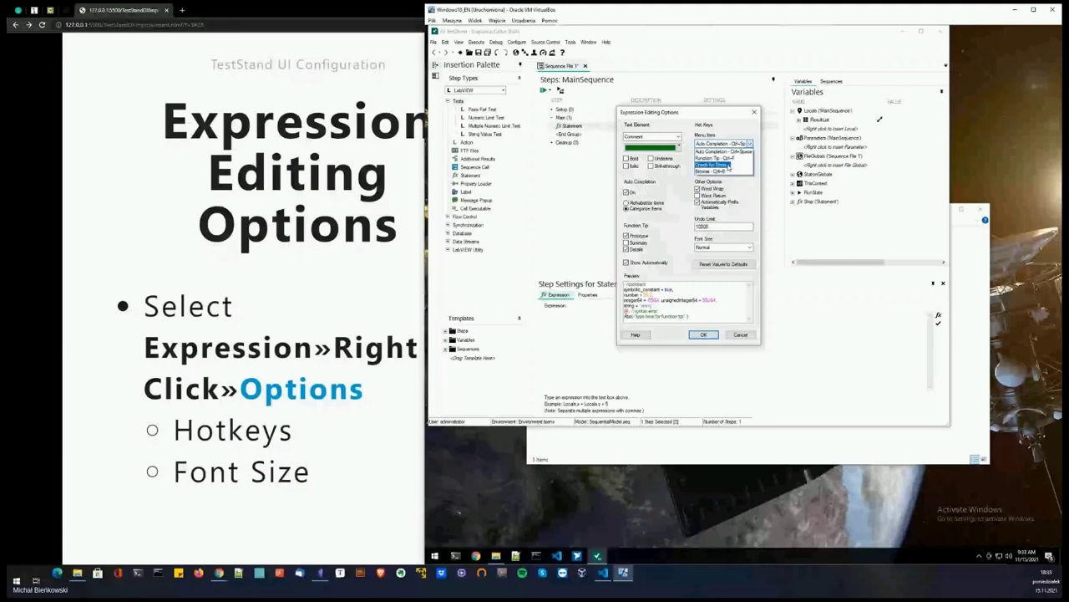
pyautogui.click(717, 171)
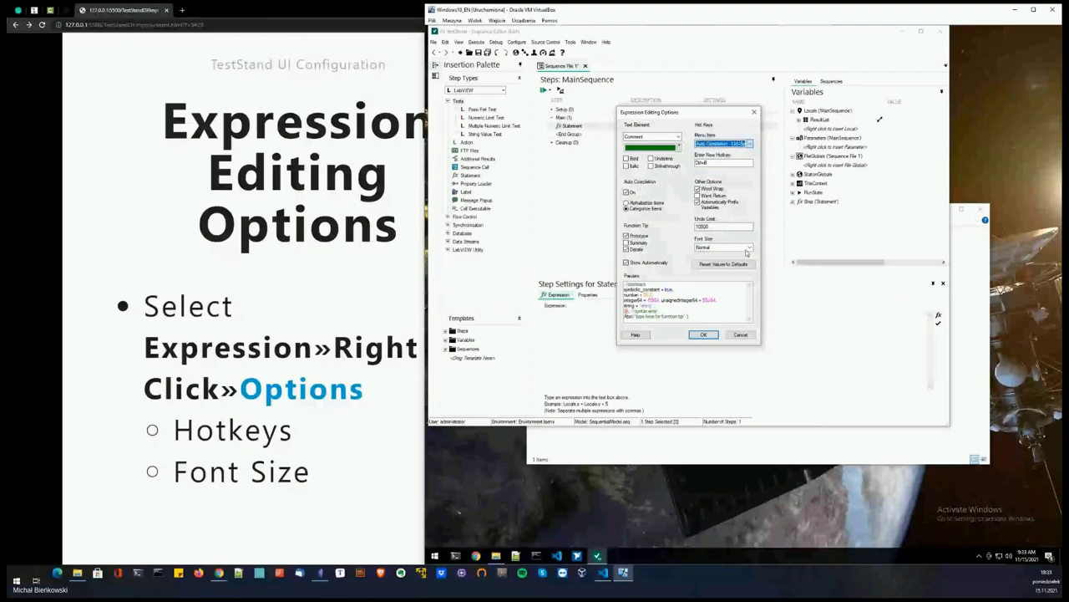
pyautogui.click(747, 248)
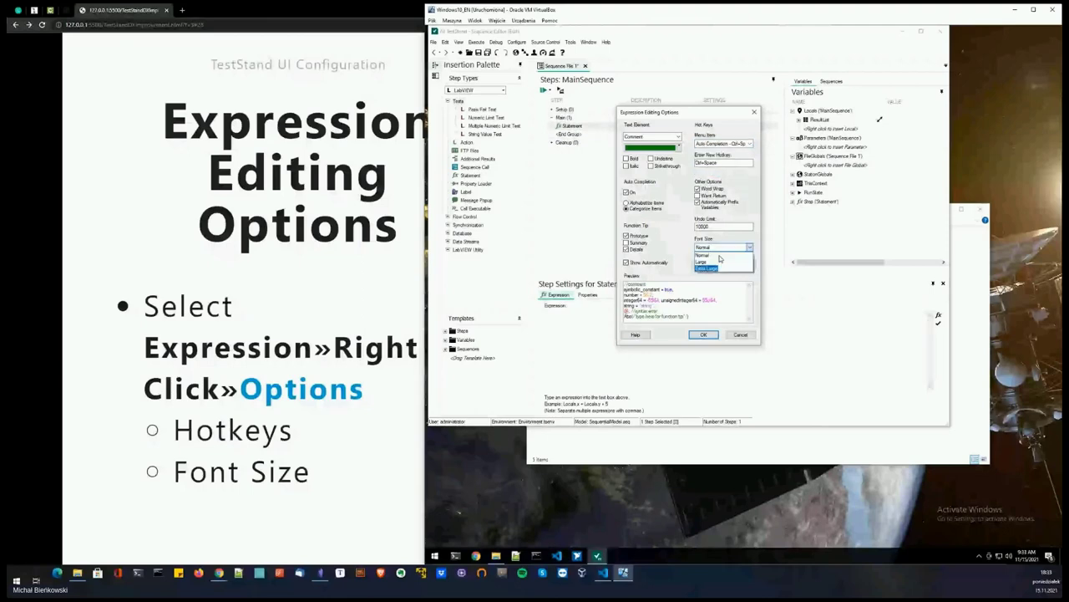
pyautogui.click(711, 268)
pyautogui.click(703, 335)
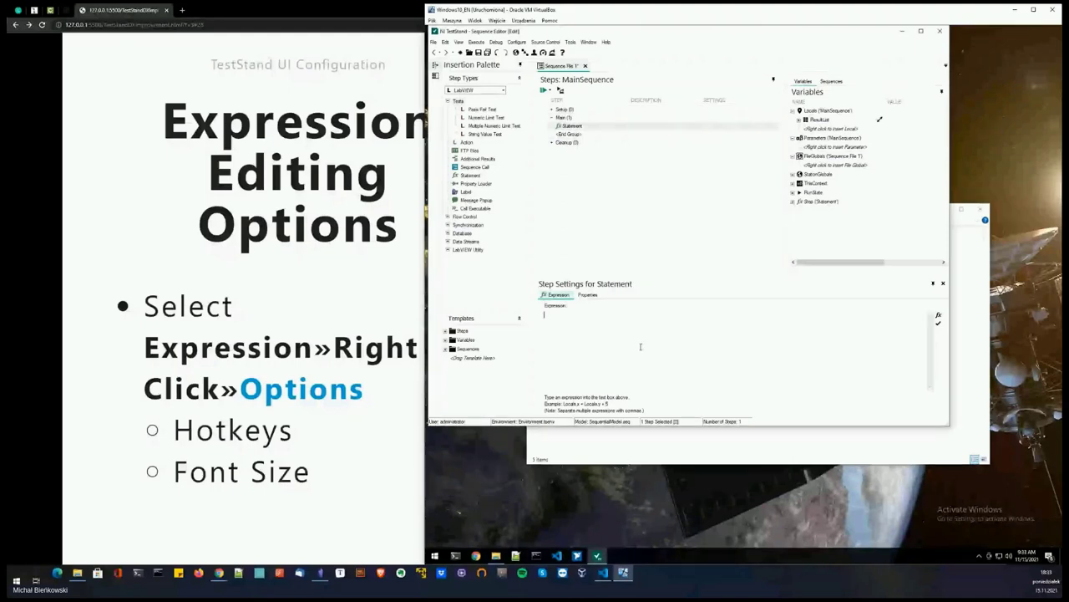
# Step: Enter "sgs" as the Statement step's expression and select the text
pyautogui.write('sgs')
pyautogui.scroll(1, 616, 341)
pyautogui.doubleClick(558, 339)
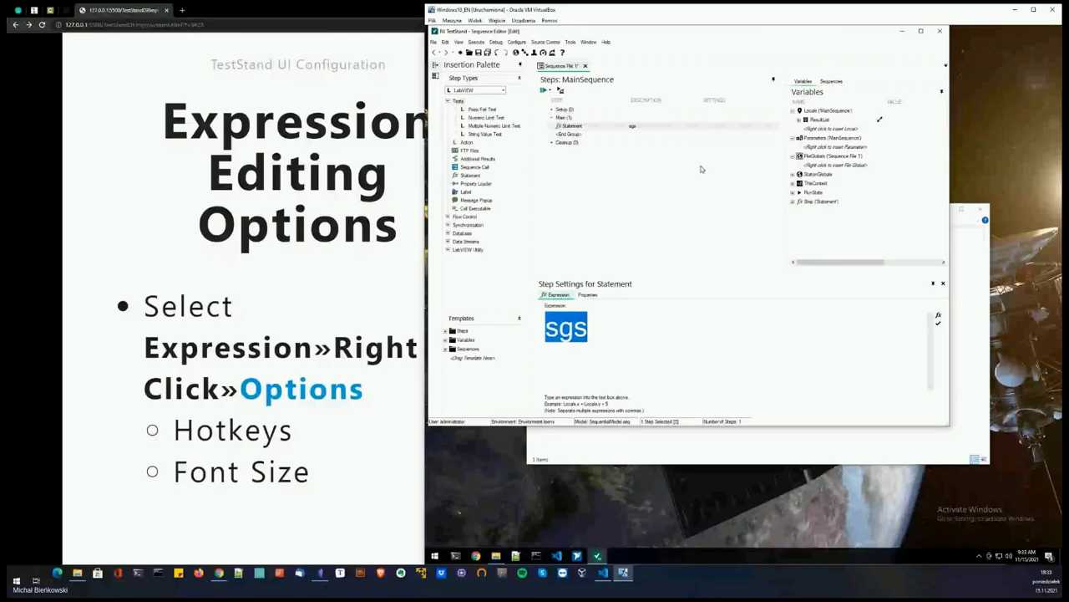
# Step: Switch to the presentation, reveal the full Step List Configuration slide, and snap its window beside the virtual machine
pyautogui.click(329, 288)
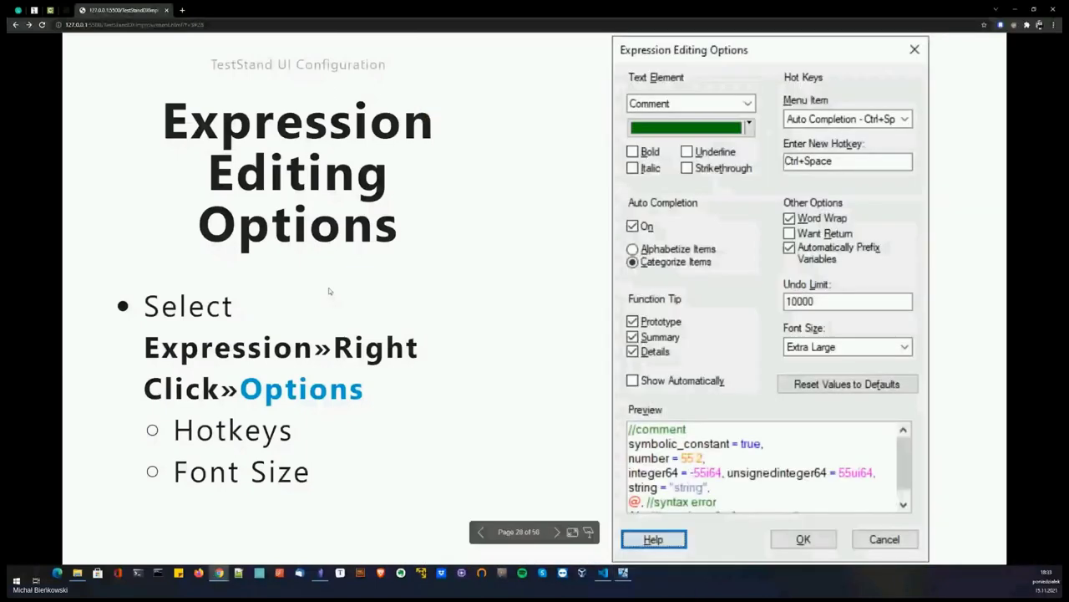
pyautogui.press('Right')
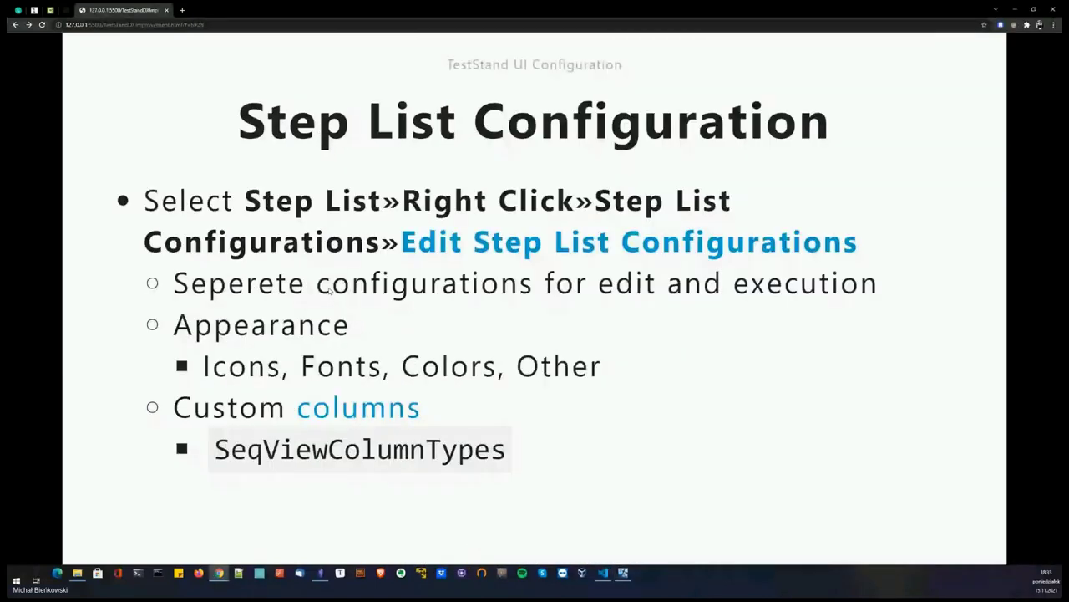
pyautogui.press('Right')
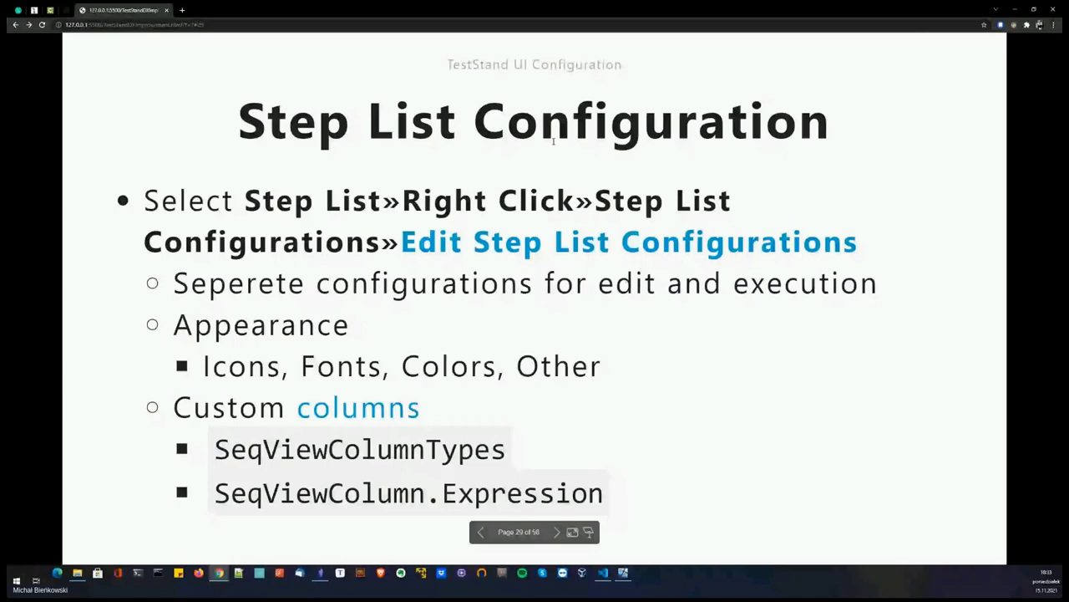
pyautogui.press('super+Left')
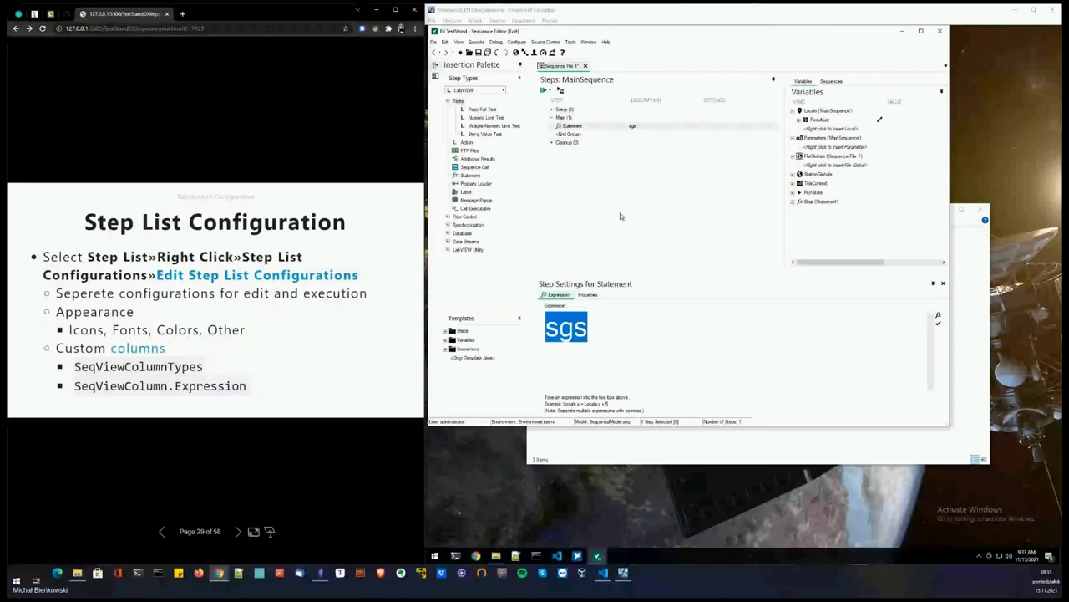
# Step: Switch the sequence's step list configuration to Large
pyautogui.click(635, 122)
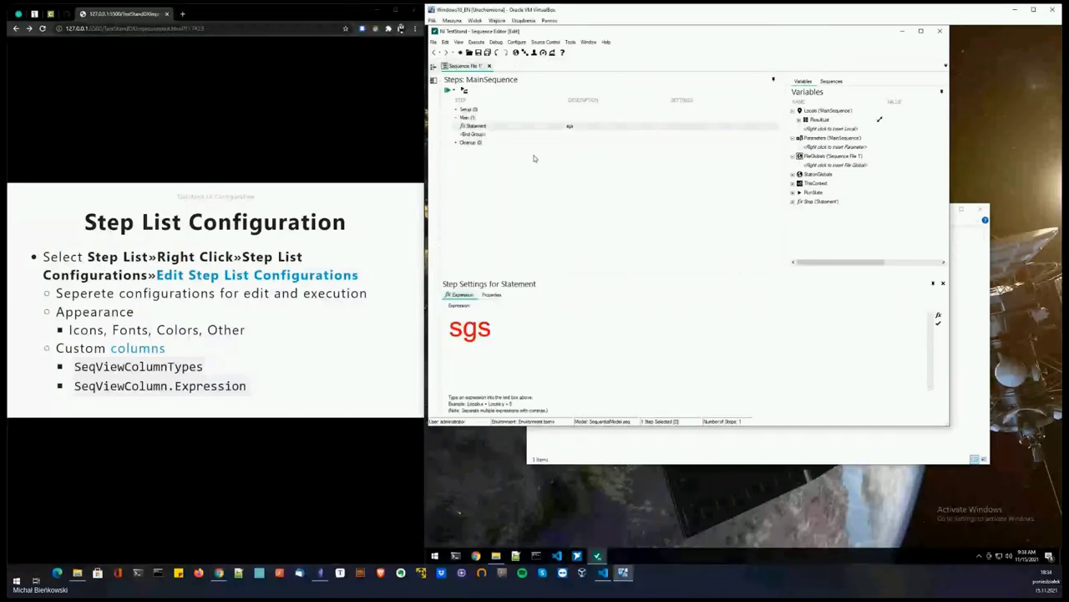
pyautogui.rightClick(534, 158)
pyautogui.moveTo(572, 332)
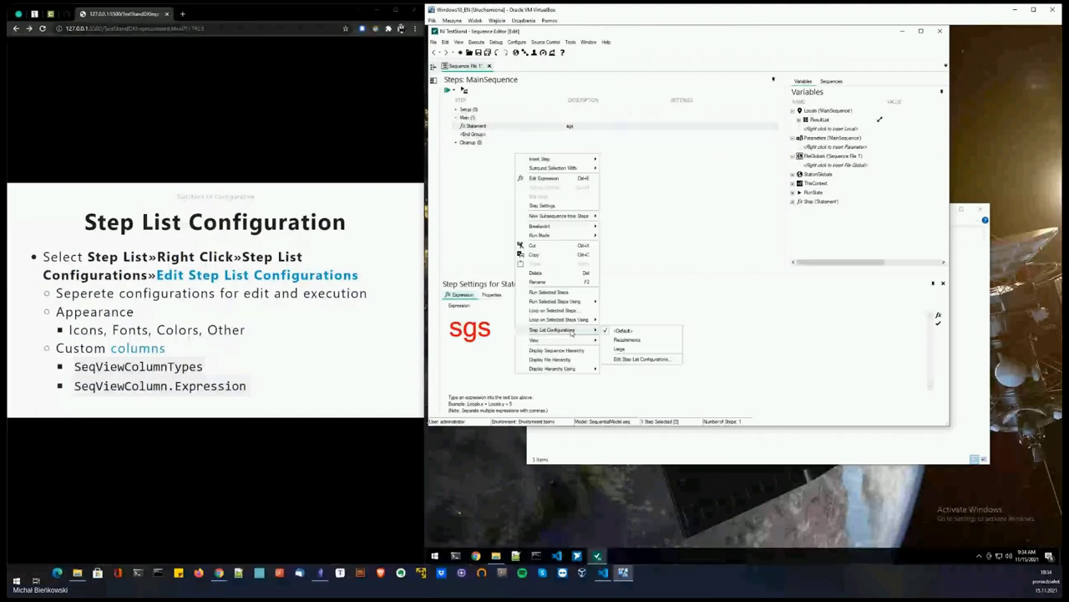
pyautogui.click(628, 340)
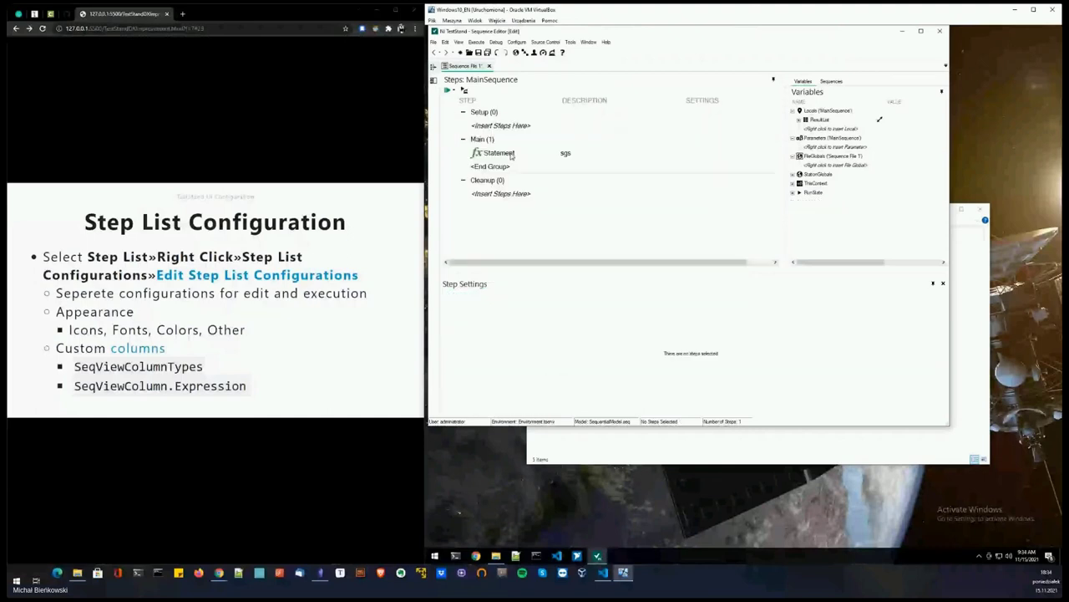
# Step: Open the step list configurations for editing and compare the sets for viewing files and viewing executions
pyautogui.rightClick(521, 153)
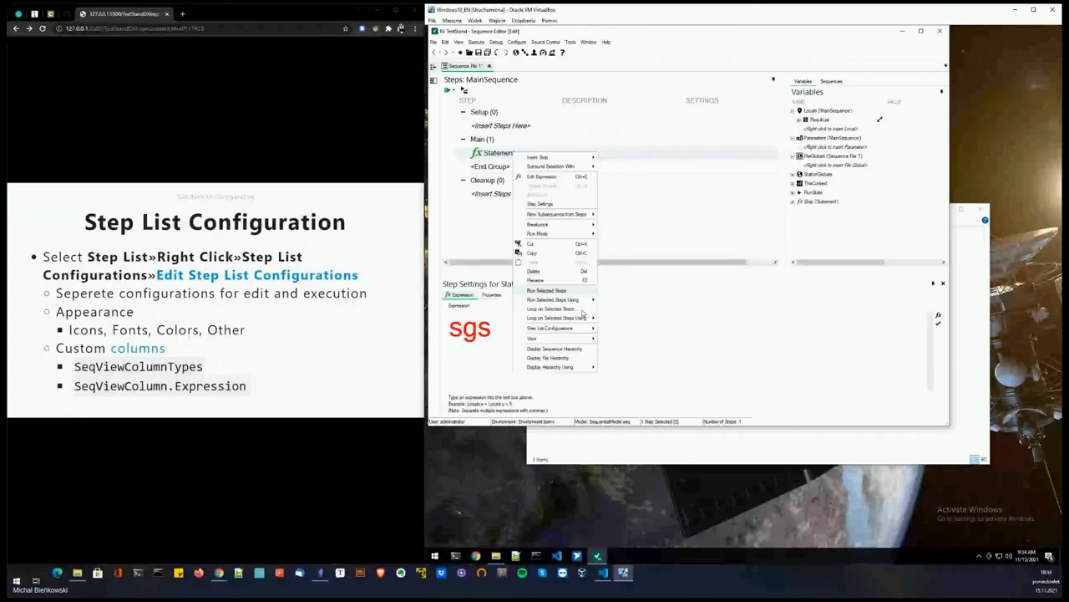
pyautogui.click(644, 361)
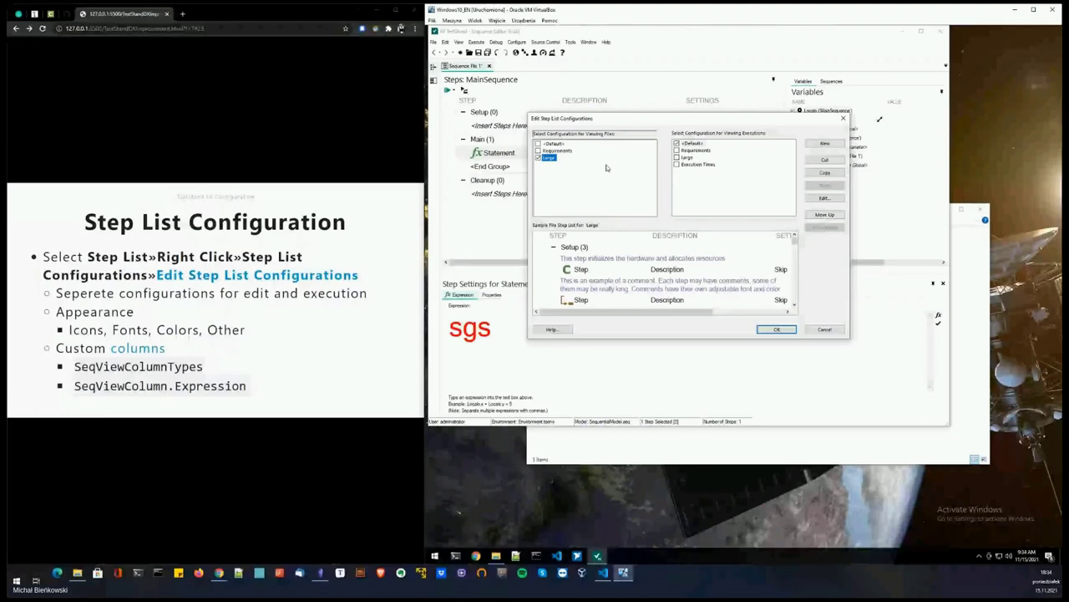
pyautogui.click(716, 139)
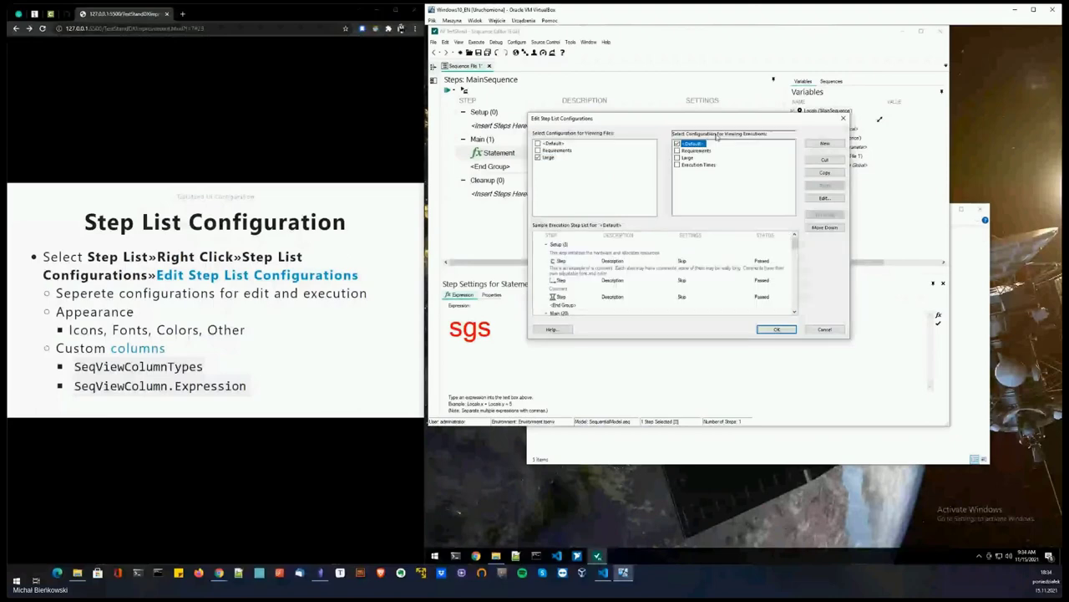
pyautogui.hotkey('shift', 'Tab')
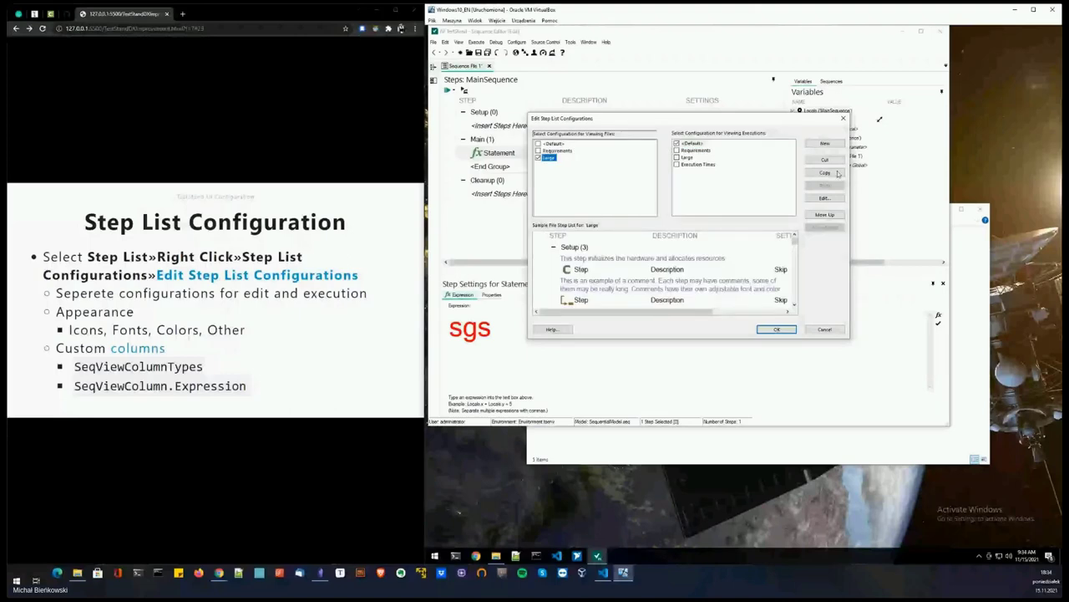
# Step: Examine the Large file configuration's appearance, fonts and colors, step text color expression, and column properties
pyautogui.click(824, 198)
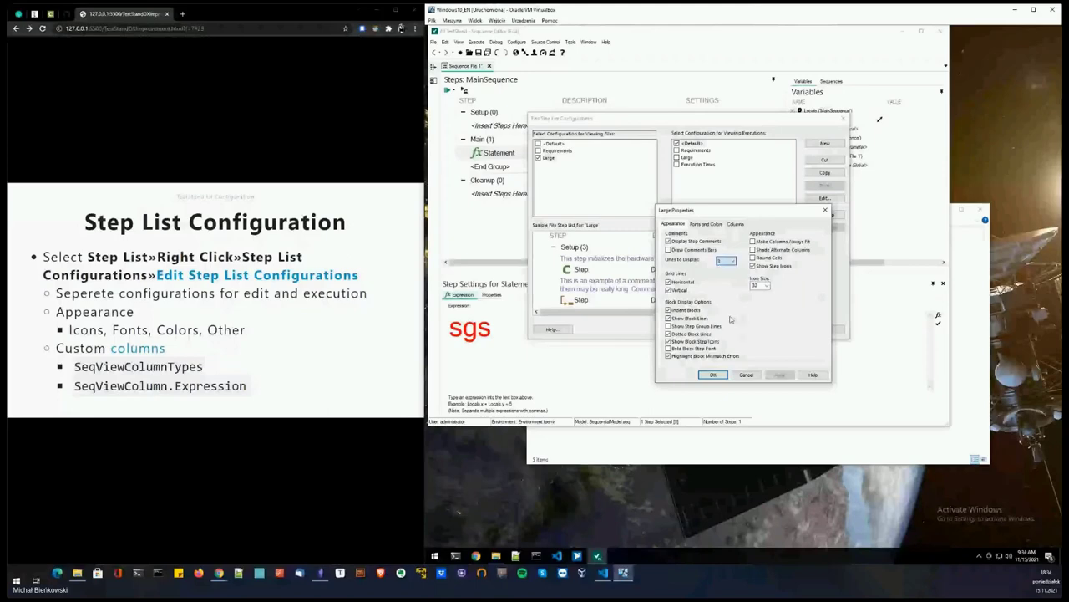
pyautogui.write('10')
pyautogui.click(706, 224)
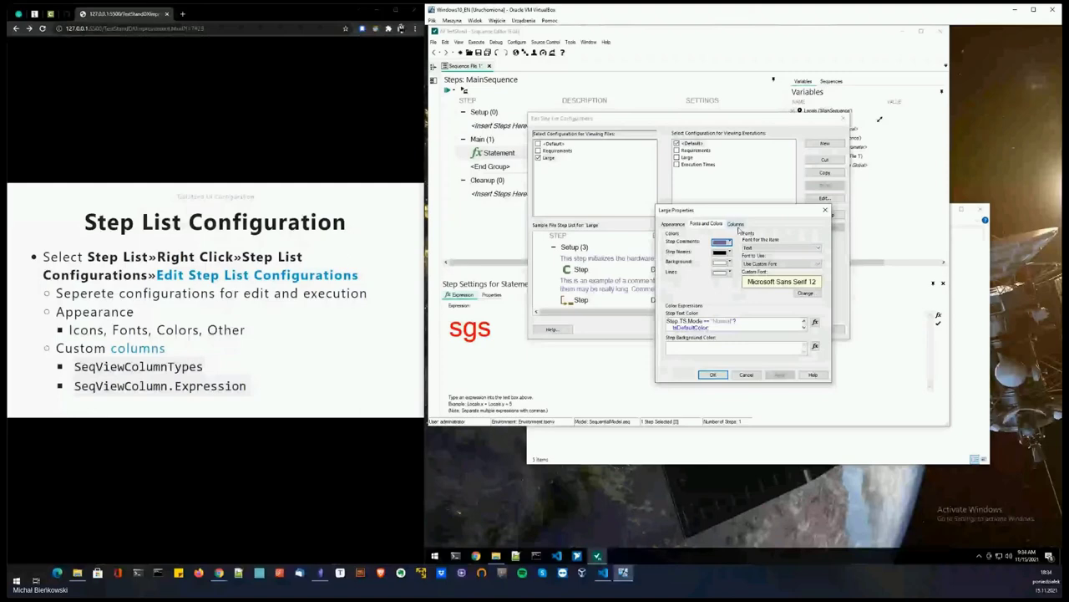
pyautogui.scroll(-1, 740, 325)
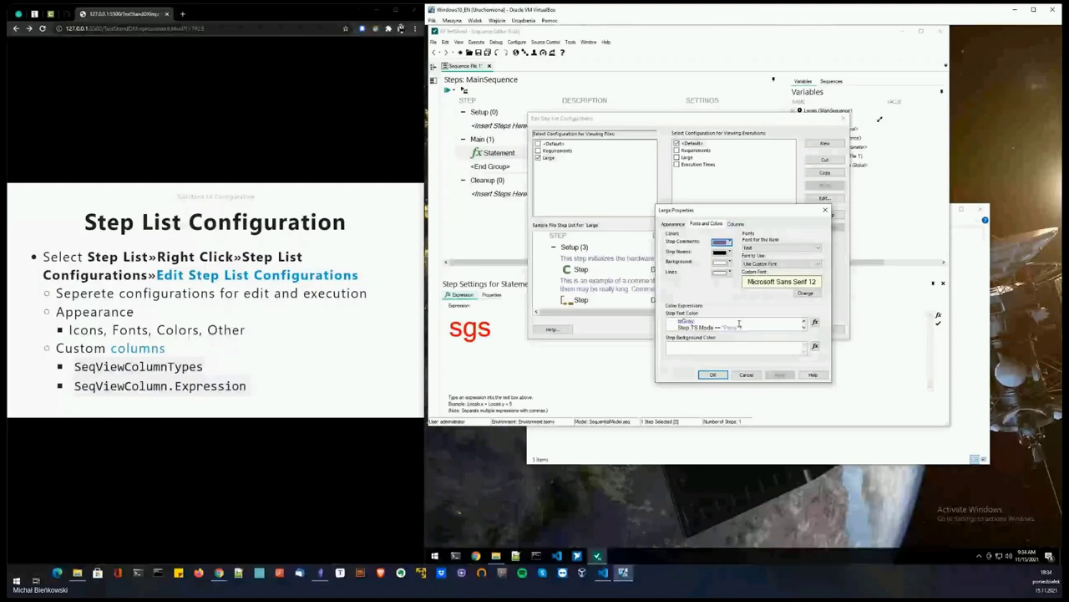
pyautogui.scroll(1, 709, 322)
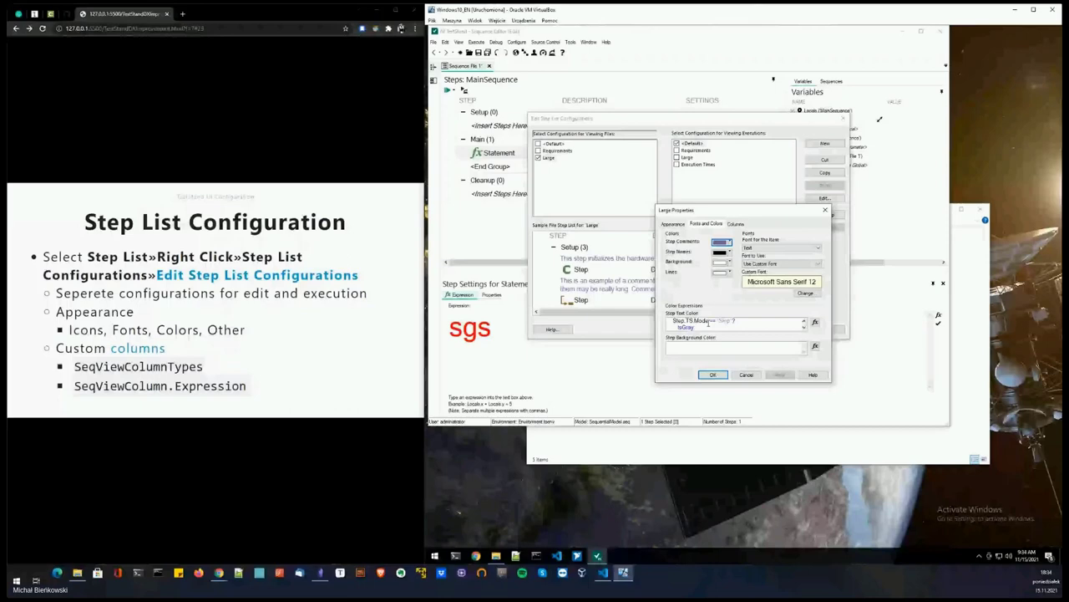
pyautogui.scroll(1, 712, 323)
pyautogui.scroll(2, 716, 326)
pyautogui.hotkey('ctrl', 'Tab')
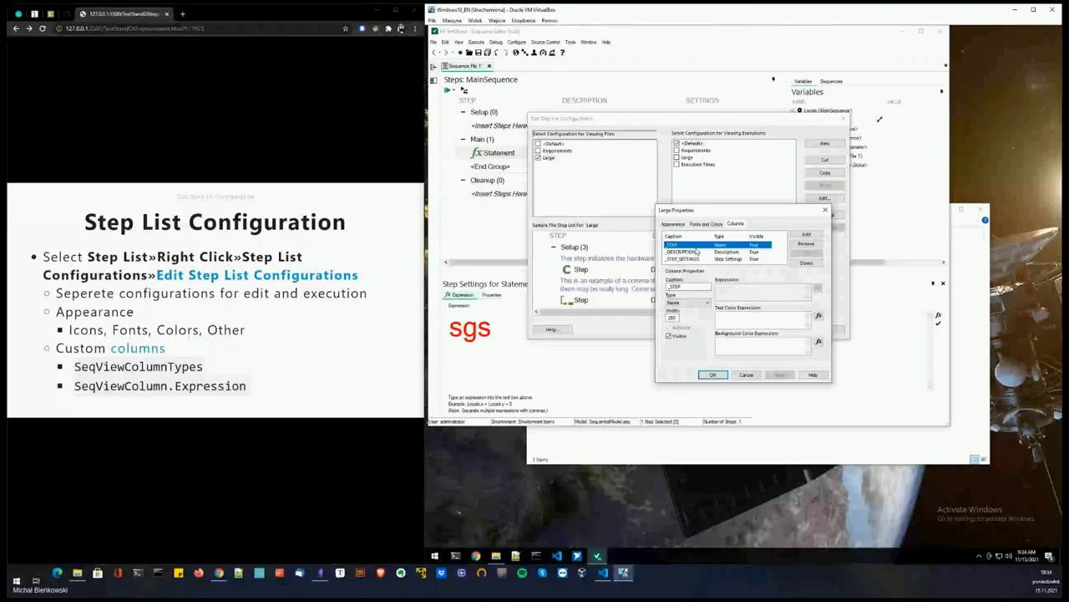
# Step: Add a new column of type Expression to the Large step list configuration
pyautogui.click(806, 235)
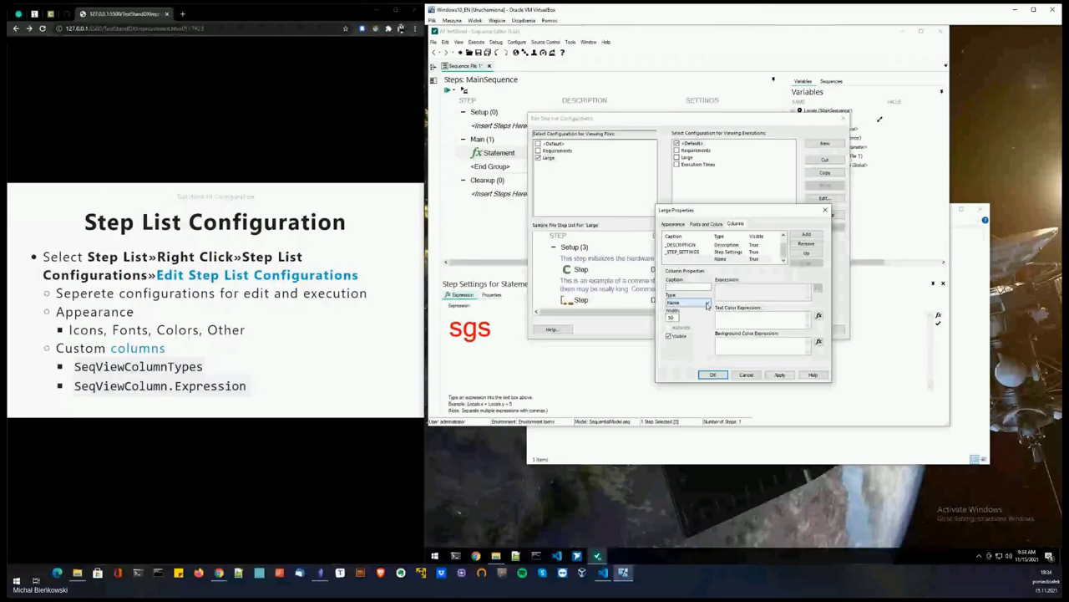
pyautogui.click(707, 304)
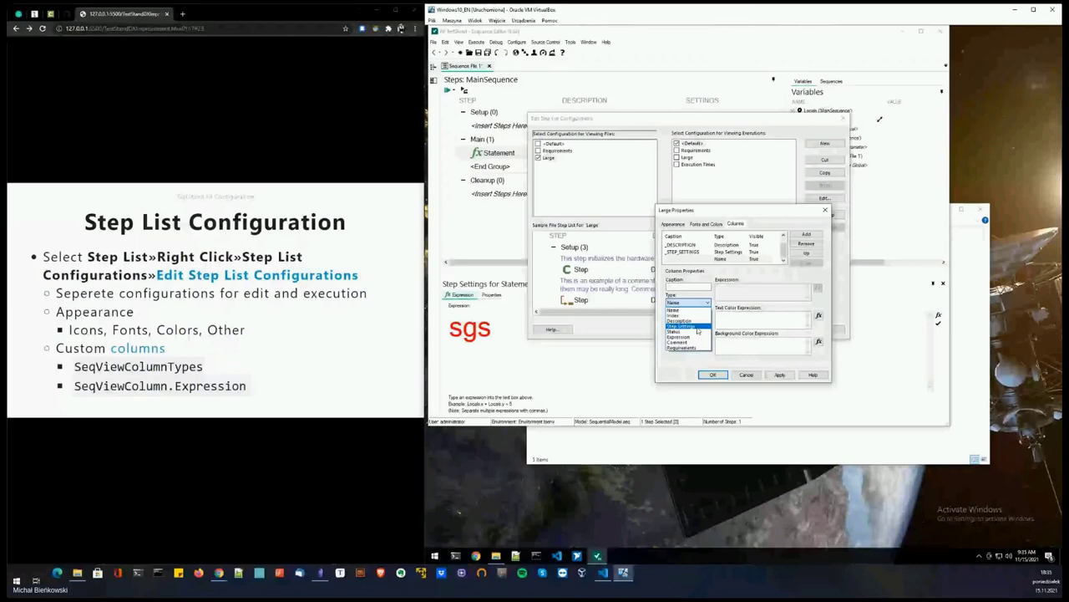
pyautogui.click(694, 336)
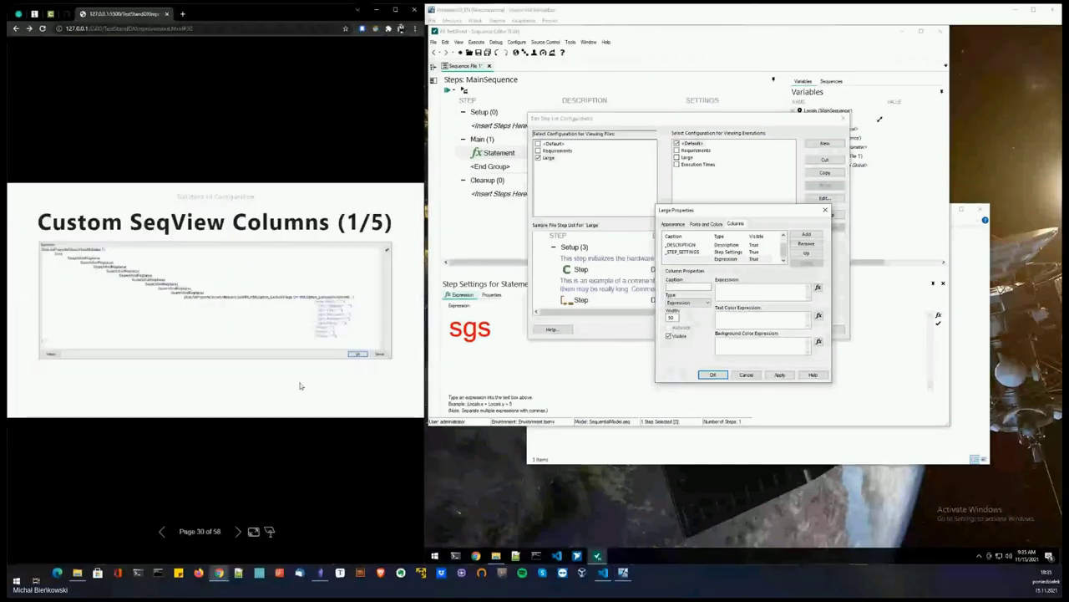
# Step: Maximize the presentation and review the Custom SeqView Columns slides from 1/5 to 3/5
pyautogui.click(397, 10)
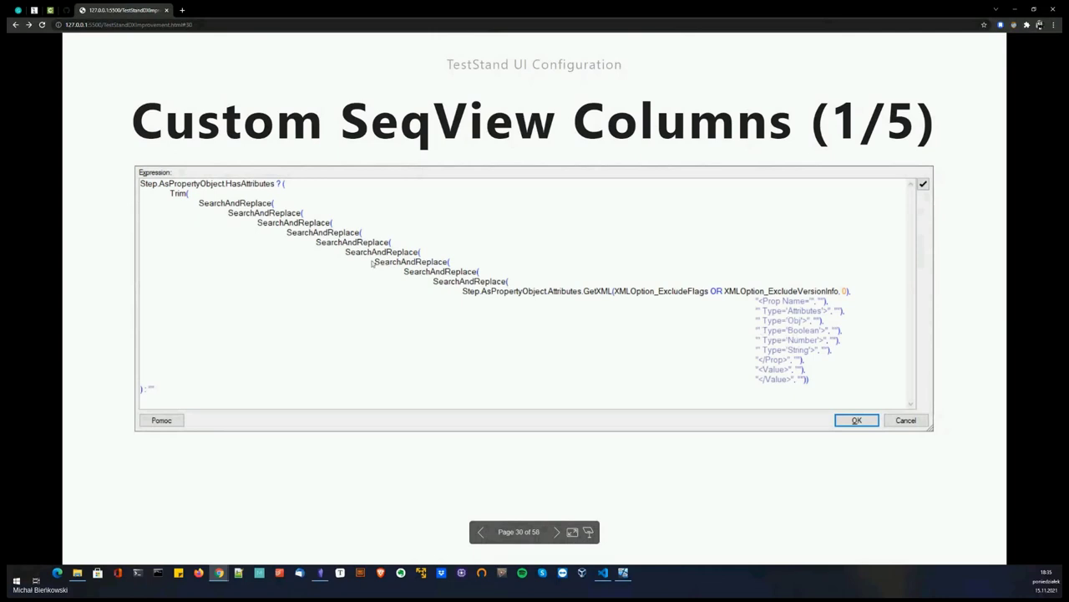
pyautogui.press('Right')
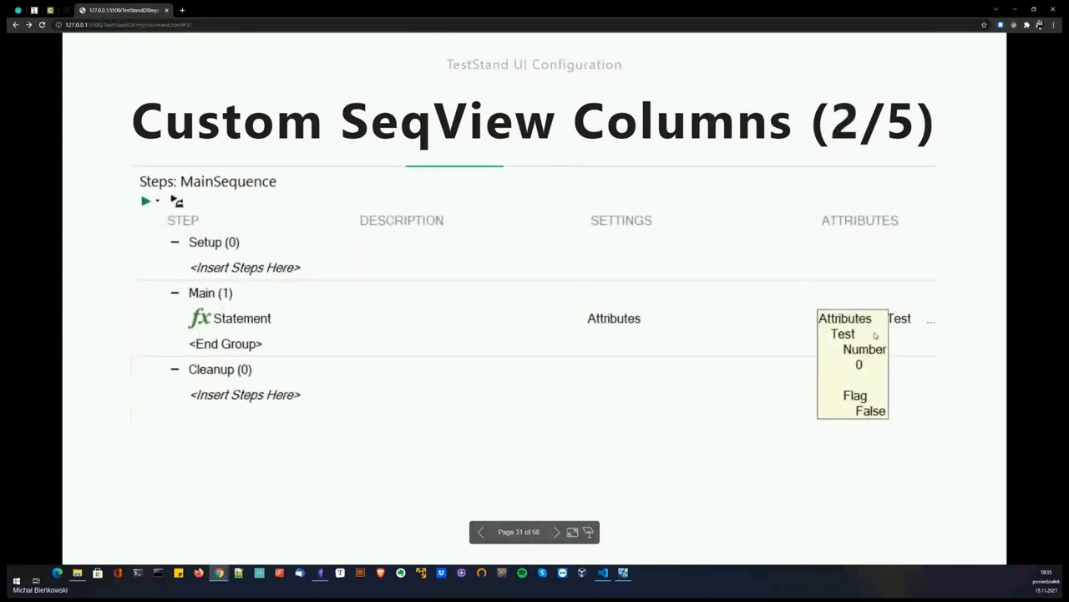
pyautogui.press('Left')
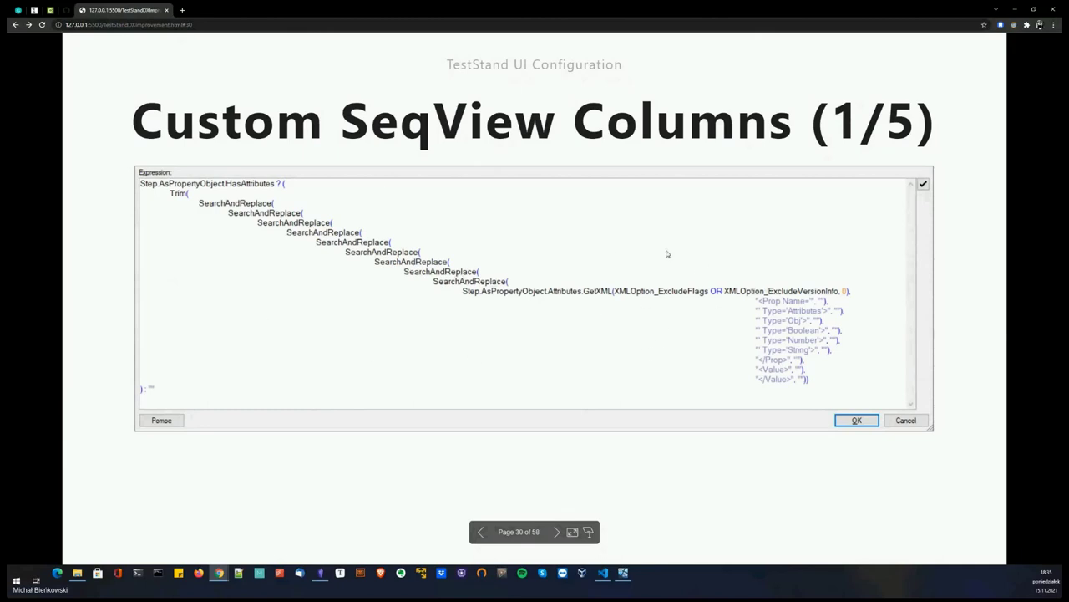
pyautogui.press('Right')
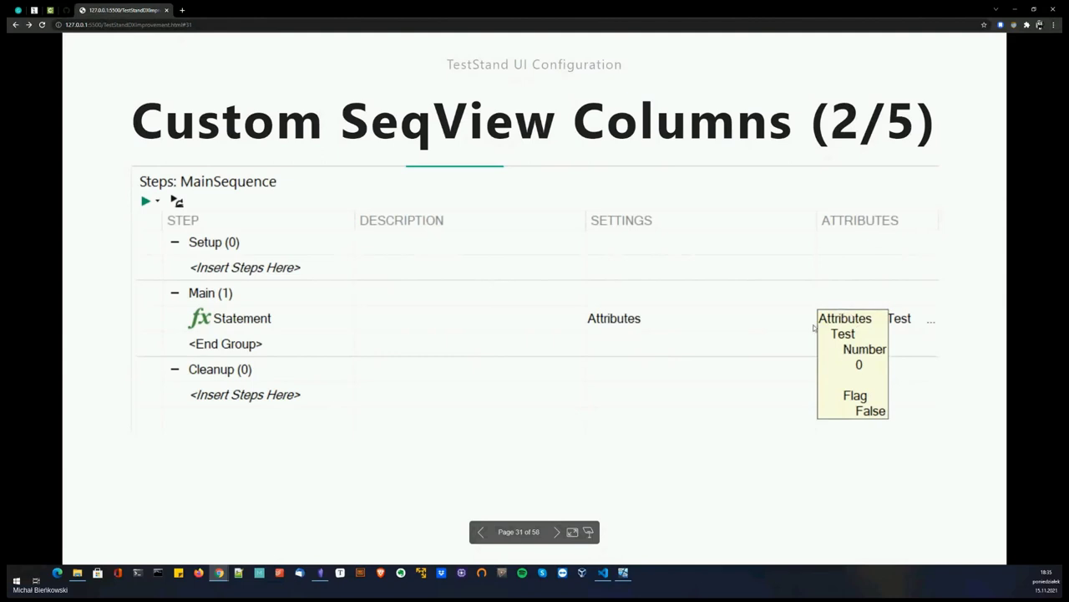
pyautogui.press('Right')
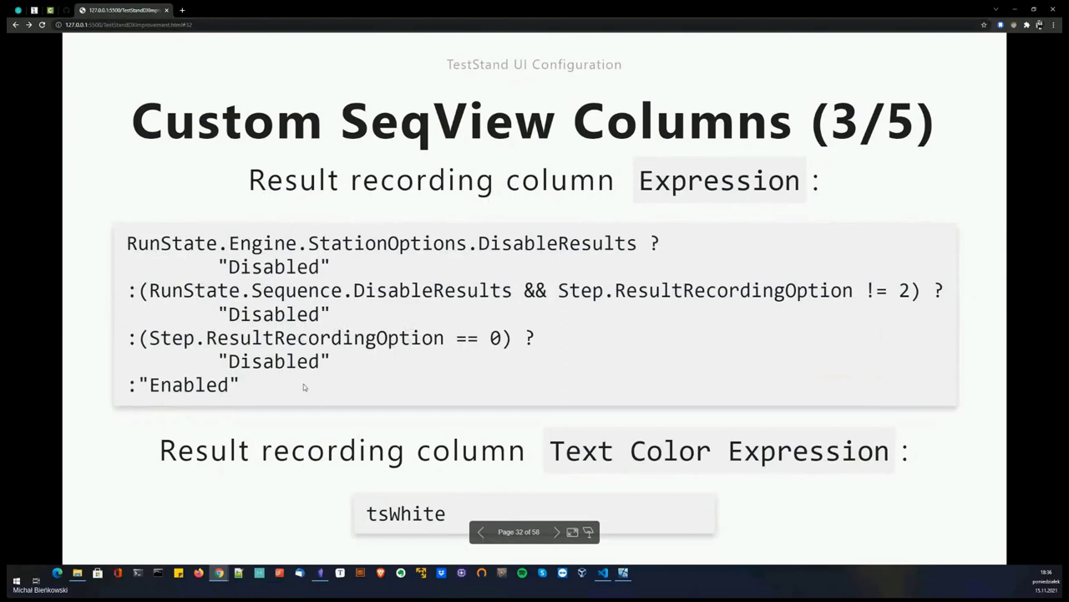
# Step: Switch back to the virtual machine and discard the changes in the Large configuration's properties
pyautogui.click(626, 577)
pyautogui.press('Escape')
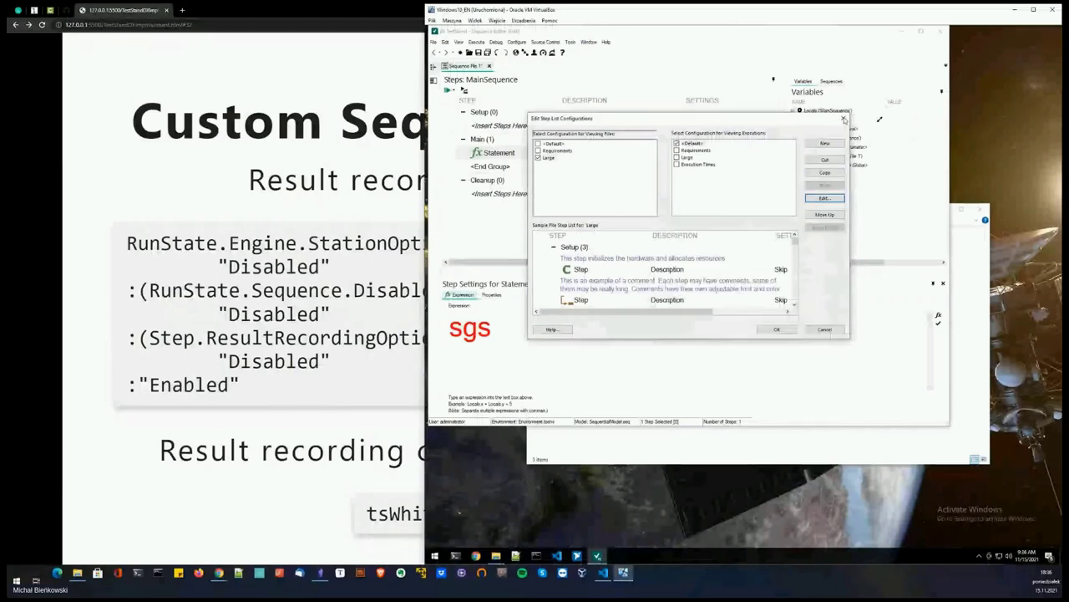
# Step: Close the step list configurations and turn on Disable Result Recording for All Steps in the MainSequence properties
pyautogui.press('Escape')
pyautogui.click(832, 81)
pyautogui.doubleClick(833, 111)
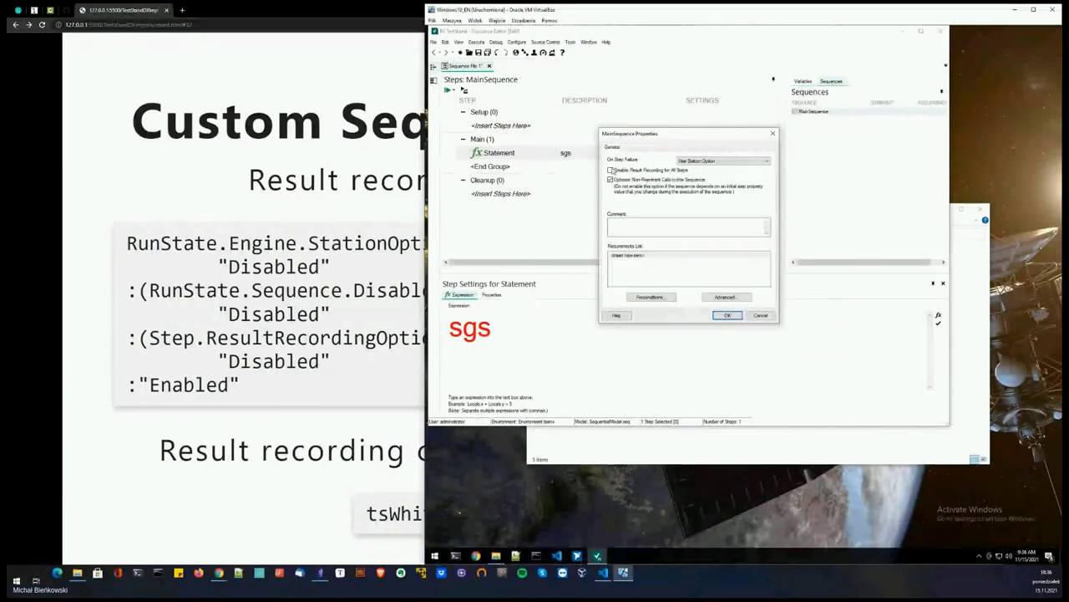
pyautogui.click(612, 171)
pyautogui.click(726, 315)
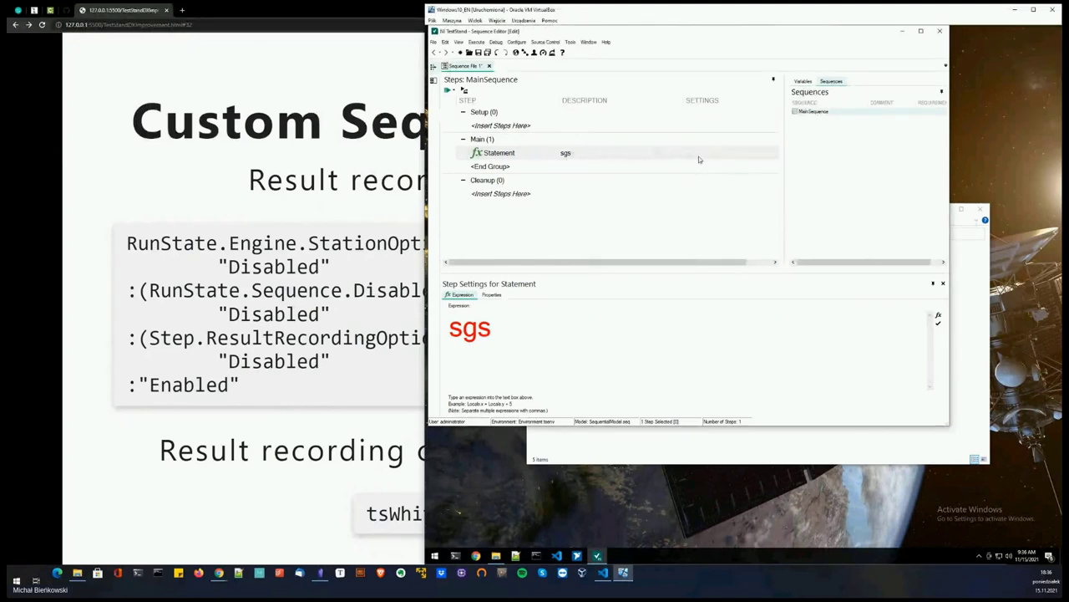
# Step: Return to the presentation and review the Custom SeqView Columns slides 4/5 and 5/5
pyautogui.click(313, 392)
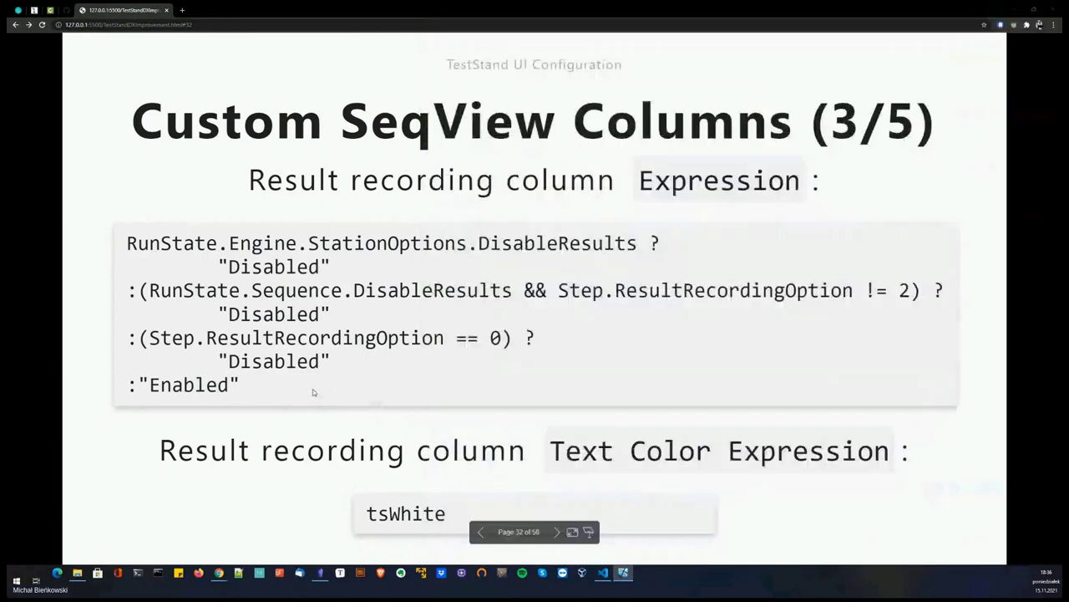
pyautogui.press('Right')
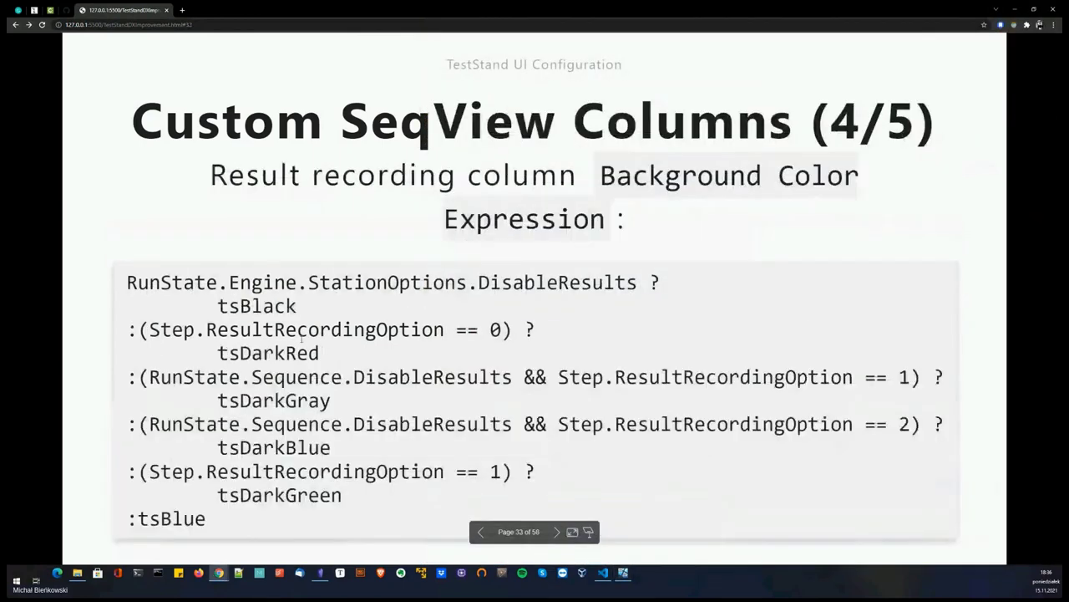
pyautogui.press('Right')
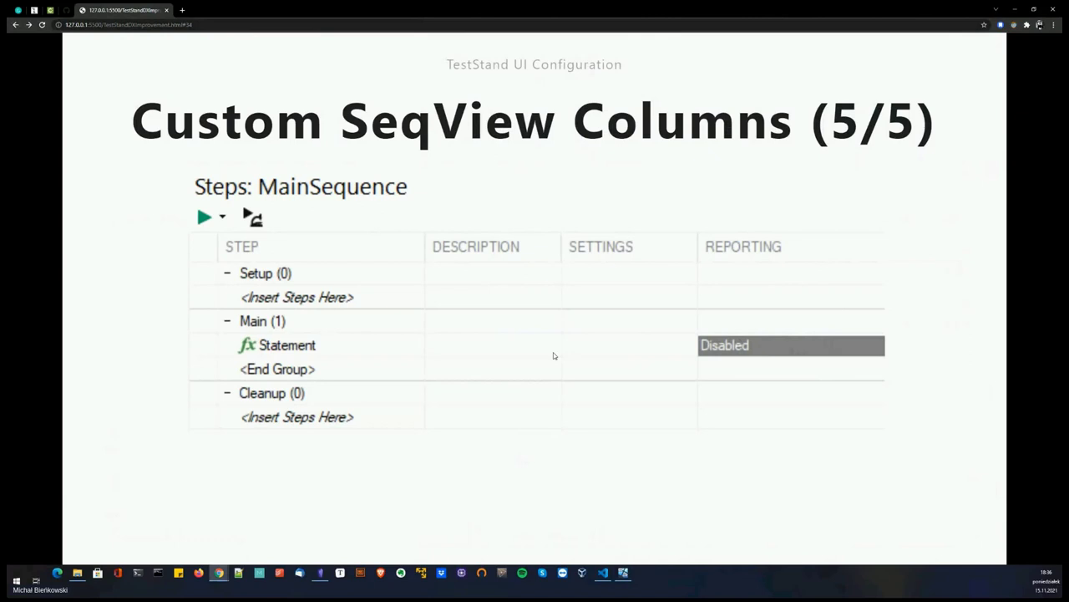
# Step: Advance the presentation to the Sequence Editor Options slide and reveal all of its bullet points
pyautogui.press('Right')
pyautogui.press('Right')
pyautogui.press('Right')
pyautogui.press('Right')
pyautogui.press('Right')
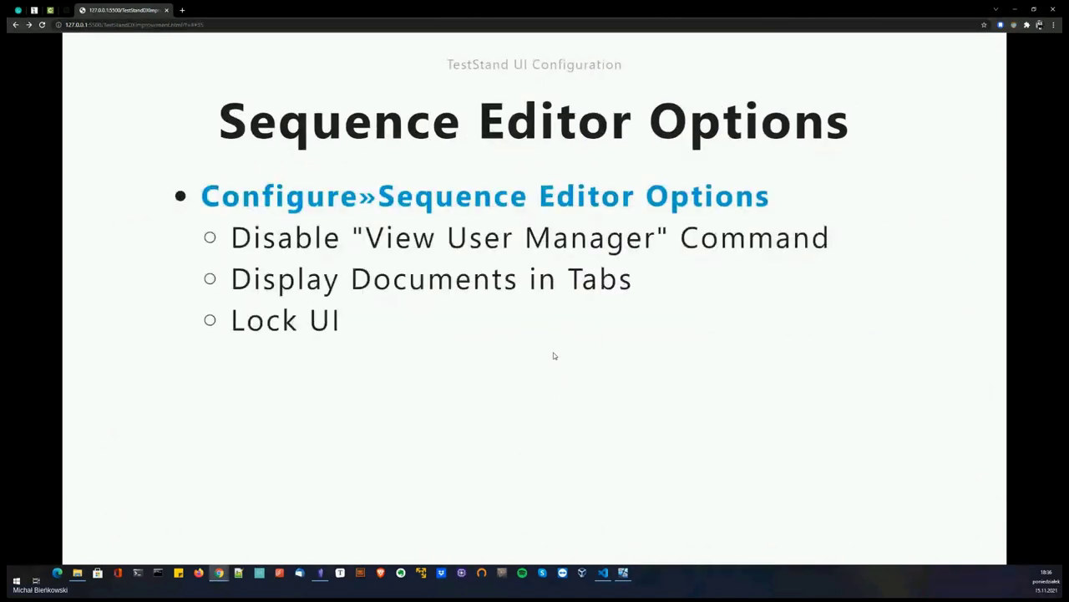
pyautogui.press('Right')
pyautogui.press('Right')
pyautogui.press('Right')
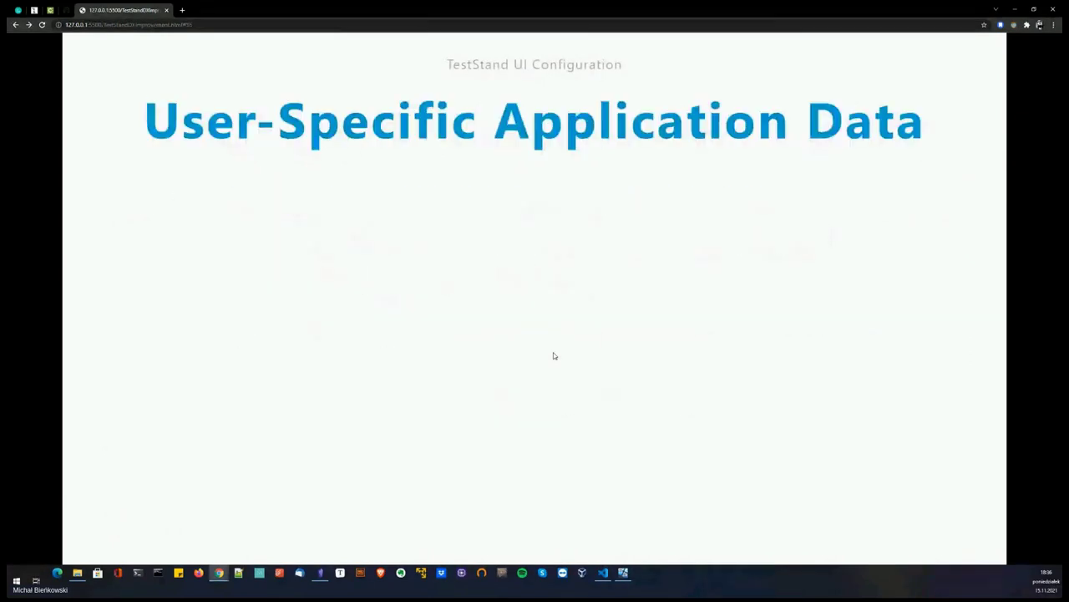
pyautogui.press('Left')
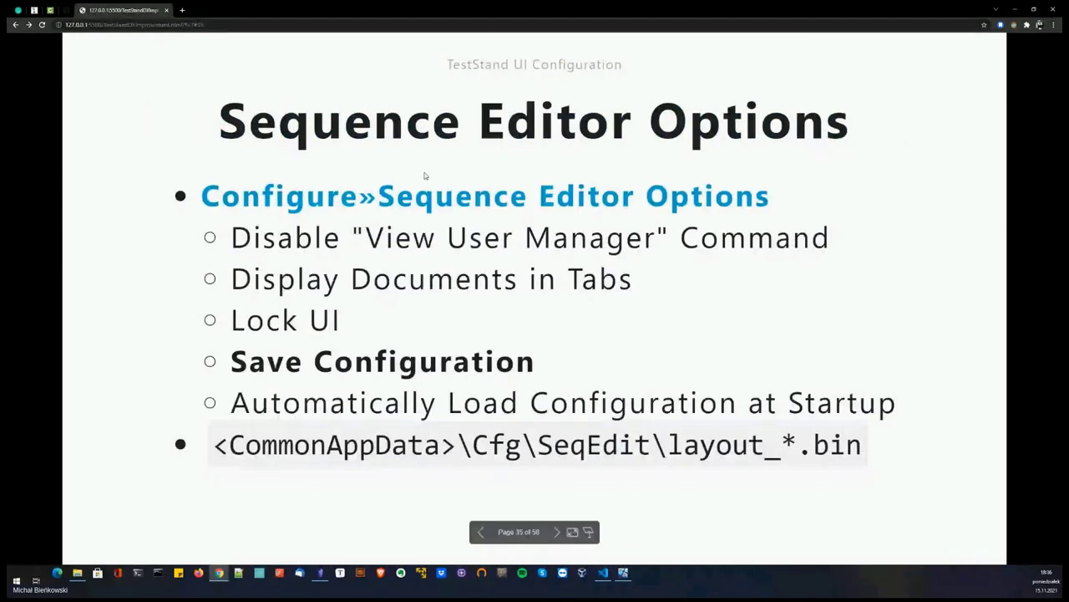
# Step: Open the Sequence Editor Options in the virtual machine and try the Disable "View User Manager" Command option
pyautogui.click(623, 572)
pyautogui.click(517, 41)
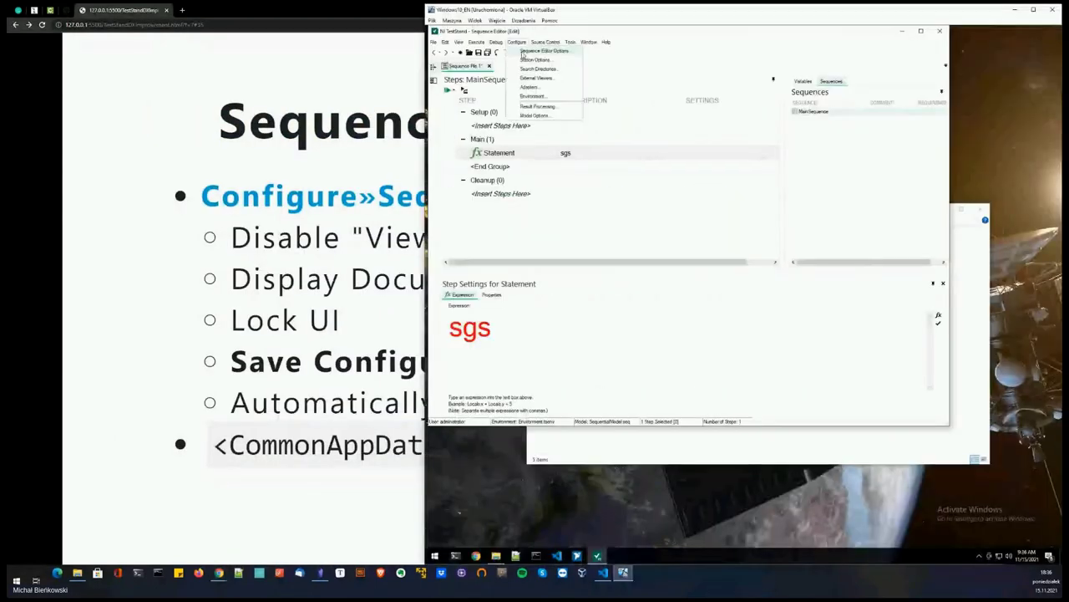
pyautogui.click(528, 54)
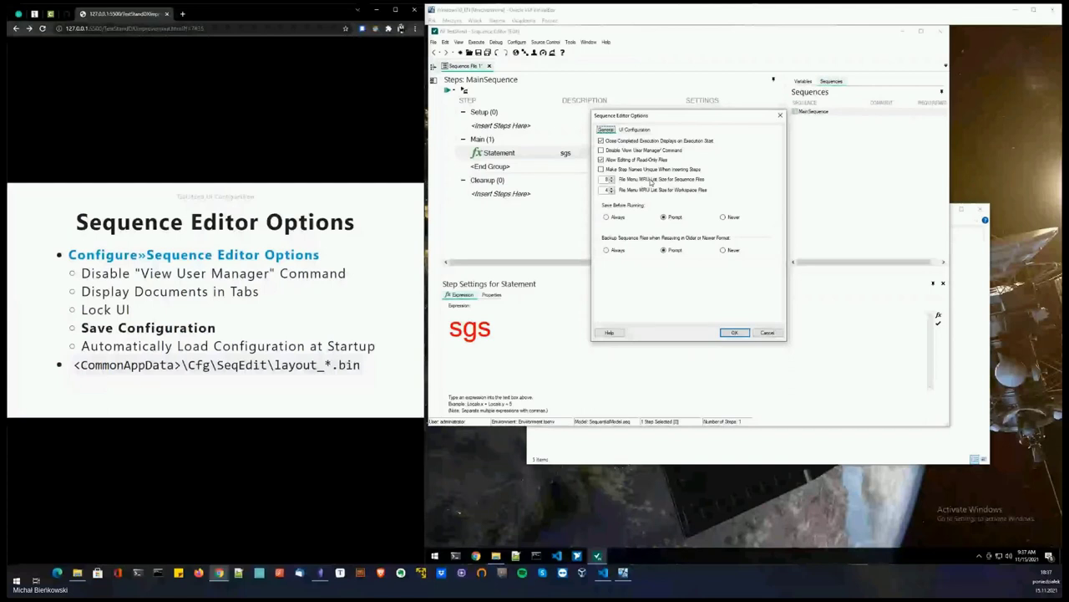
pyautogui.click(624, 151)
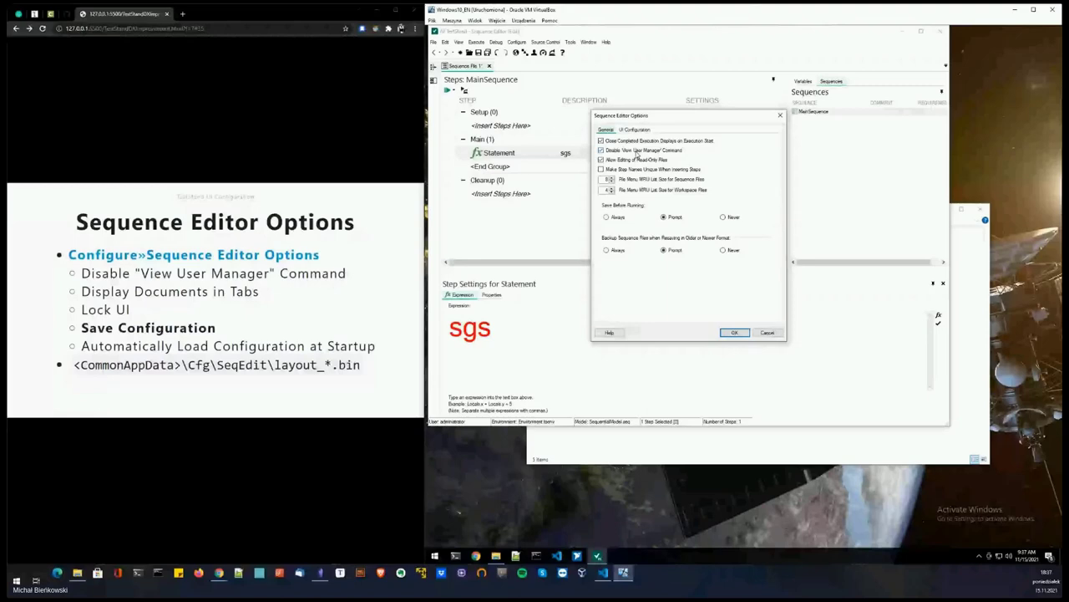
pyautogui.click(638, 153)
# Step: Try the Lock UI Configuration option among the UI configuration settings and turn it back off
pyautogui.click(634, 130)
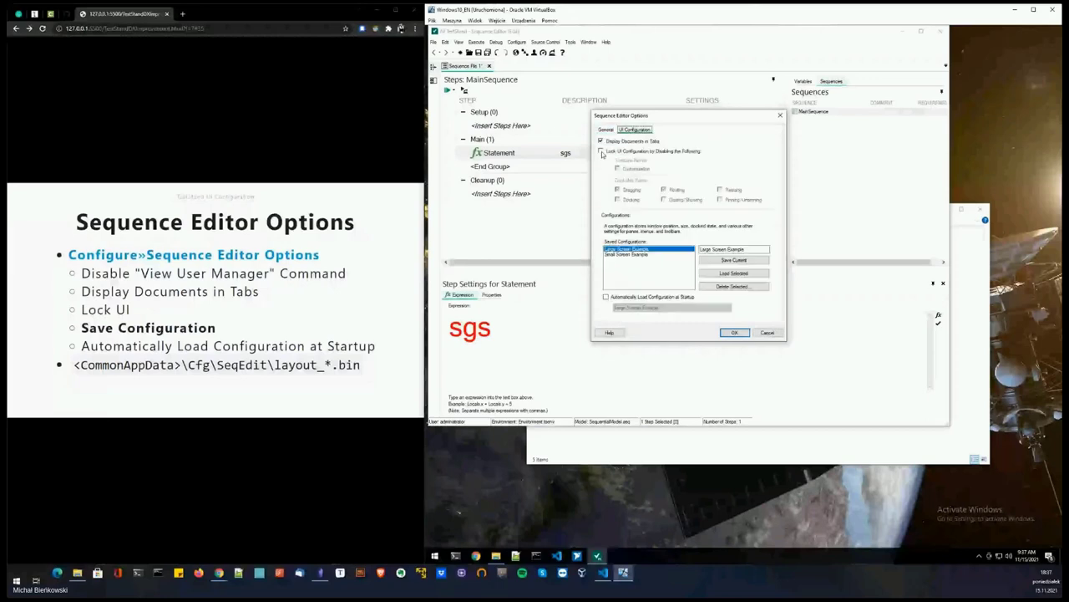
pyautogui.click(601, 151)
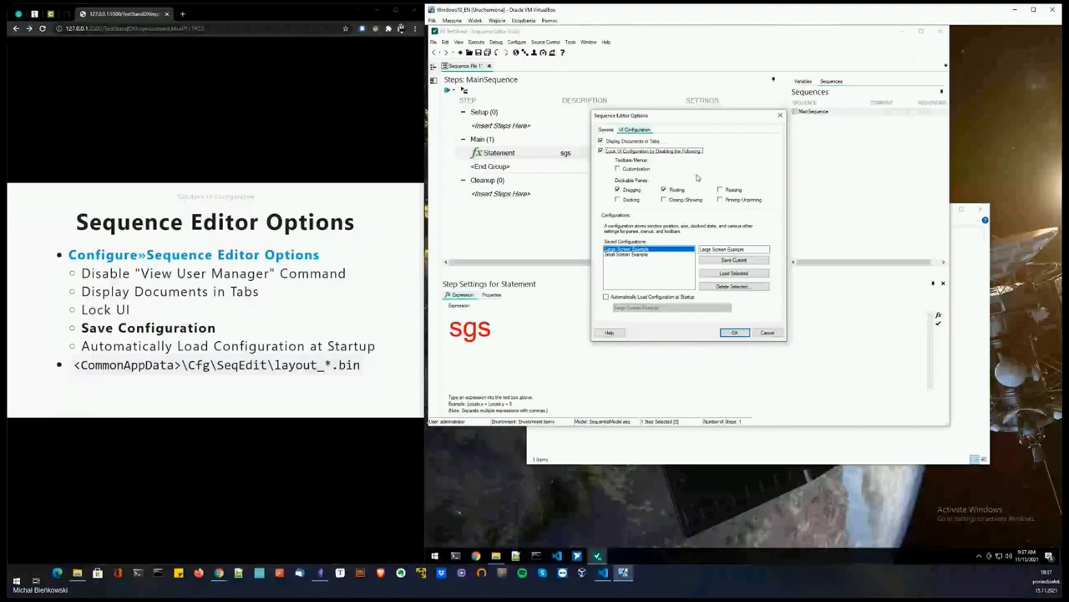
pyautogui.press('space')
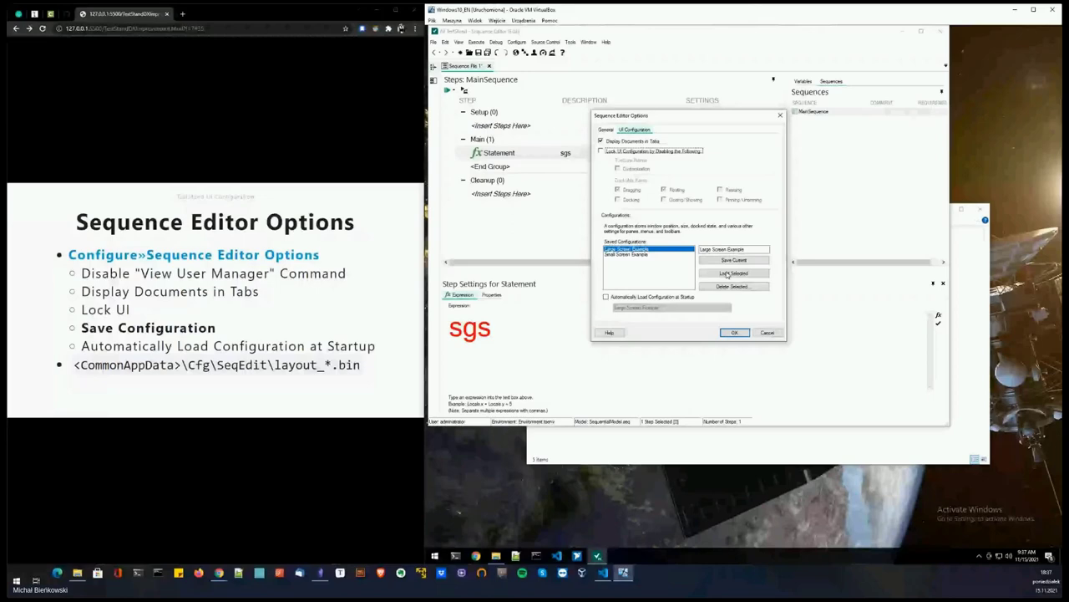
# Step: Try automatically loading the Large Screen Example configuration at startup, turn it back off, and close the options
pyautogui.moveTo(355, 361)
pyautogui.click(606, 297)
pyautogui.click(623, 308)
pyautogui.click(623, 308)
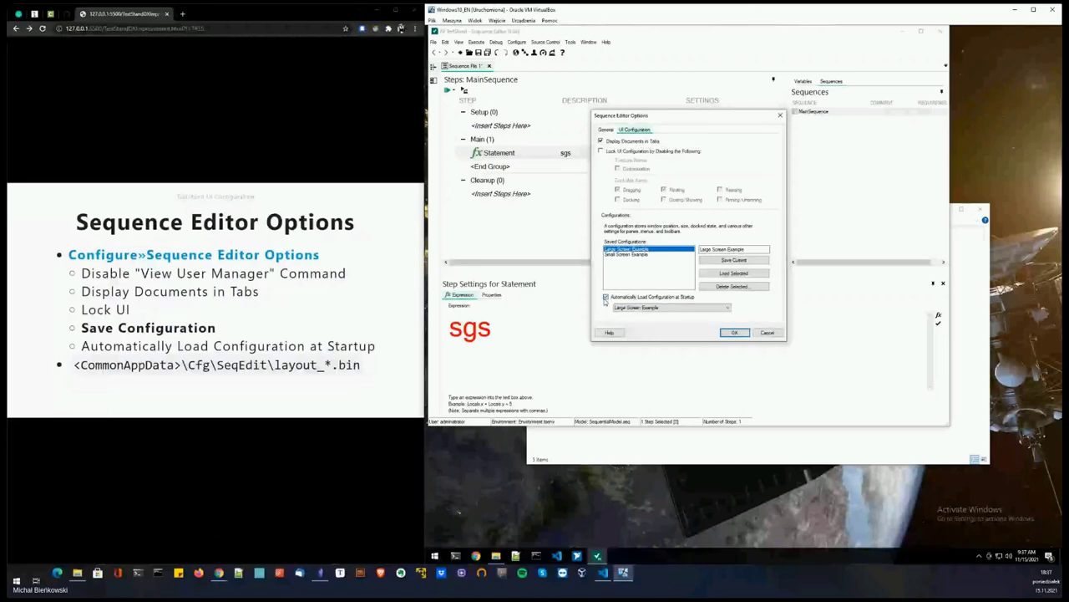
pyautogui.click(605, 297)
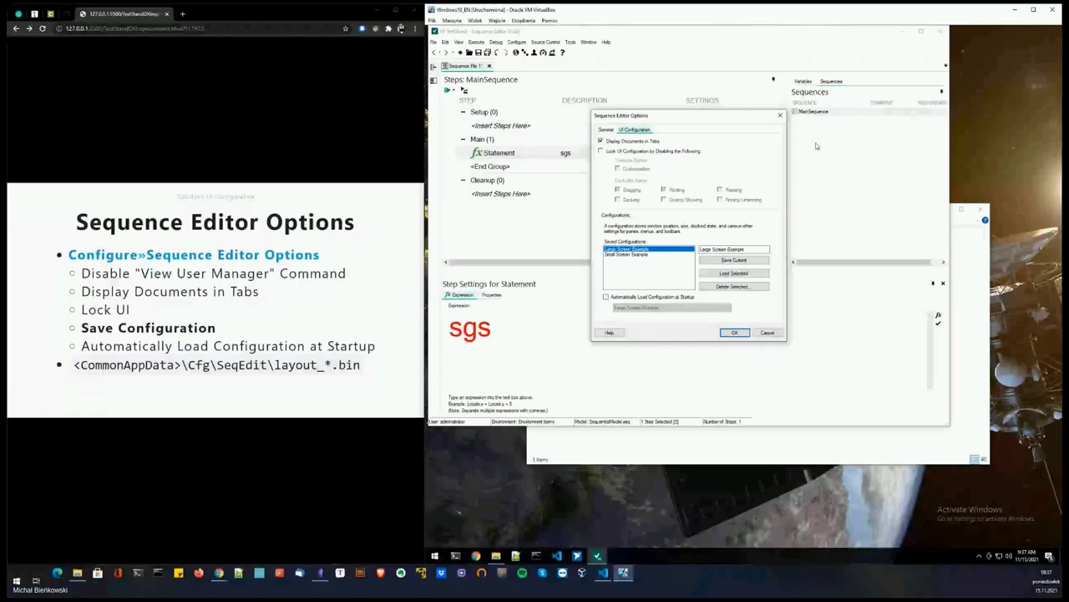
pyautogui.click(734, 331)
# Step: Reveal the layout_current.bin and SeqEdit.xml points on the User-Specific Application Data slide, and close the Sequence Editor
pyautogui.click(396, 316)
pyautogui.click(396, 316)
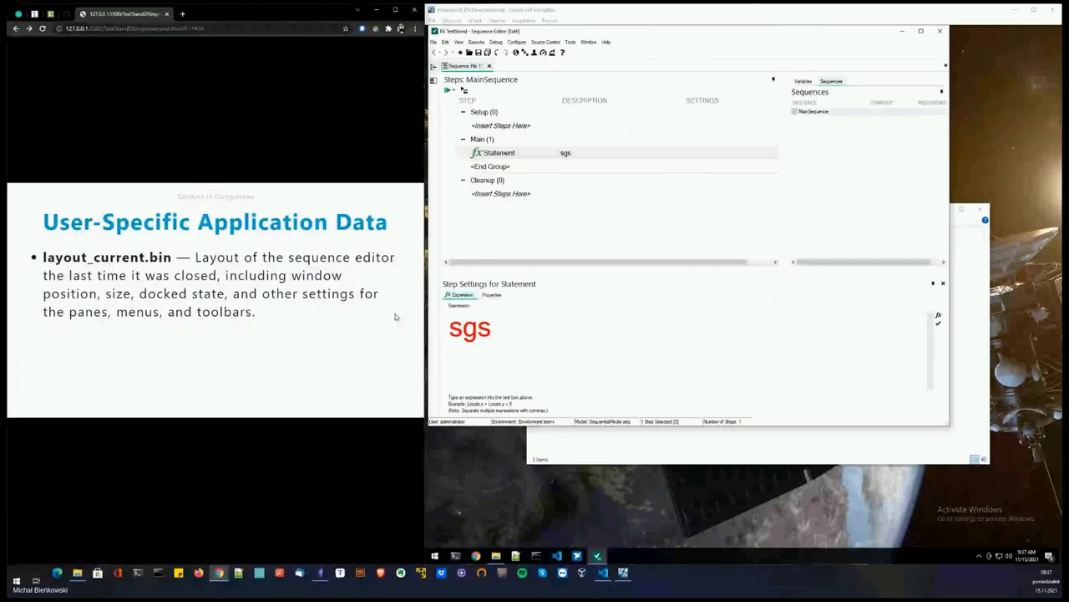
pyautogui.click(396, 316)
pyautogui.click(940, 33)
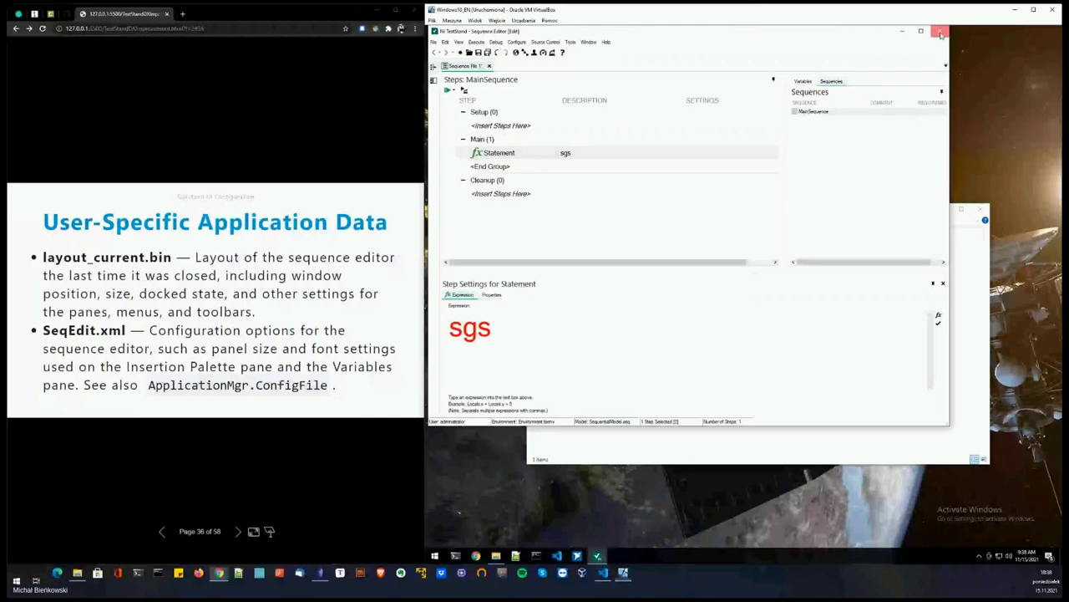
pyautogui.click(940, 34)
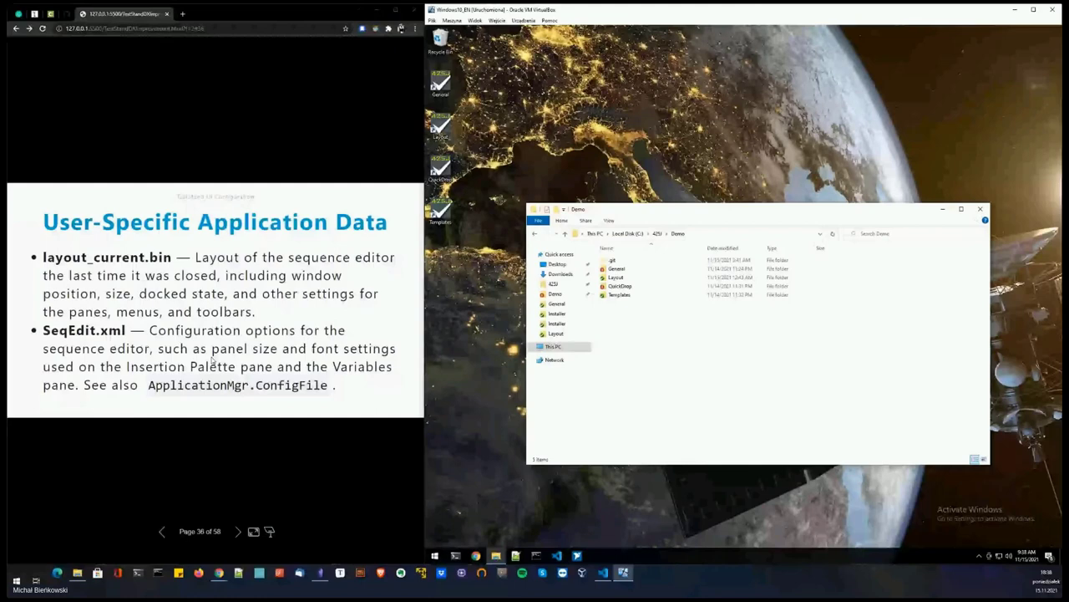
# Step: Highlight the SeqEdit.xml and layout_current.bin file names on the User-Specific Application Data slide
pyautogui.moveTo(51, 331); pyautogui.dragTo(123, 331)
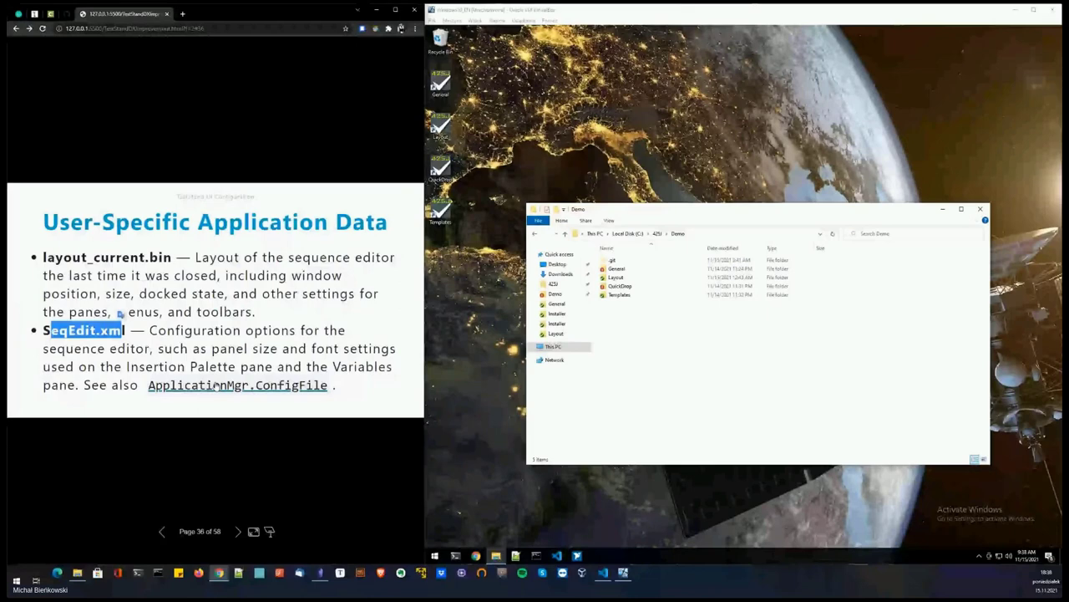
pyautogui.click(102, 331)
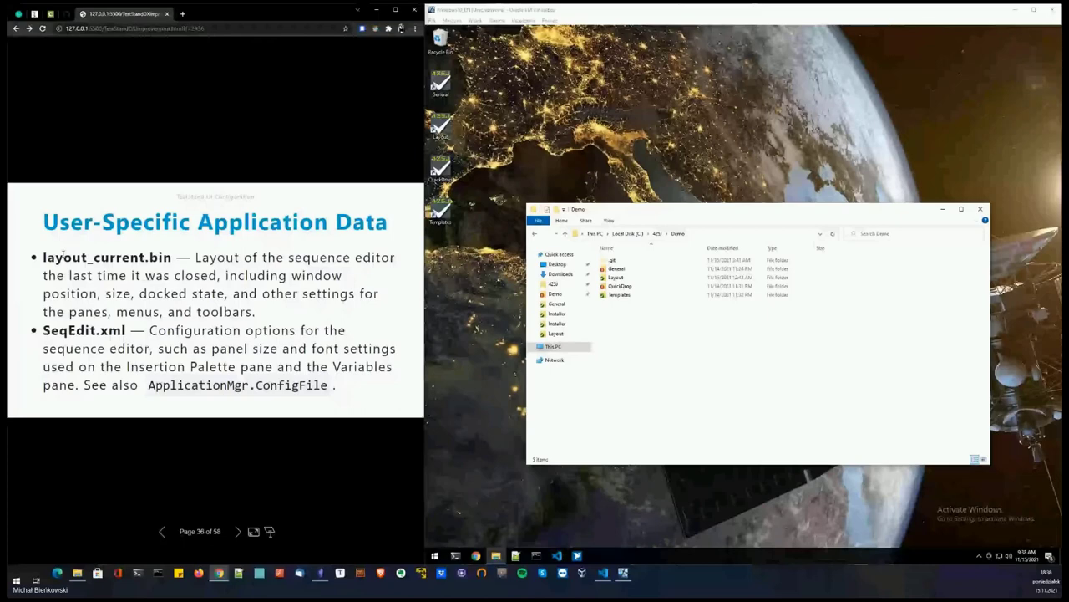
pyautogui.moveTo(47, 256); pyautogui.dragTo(158, 258)
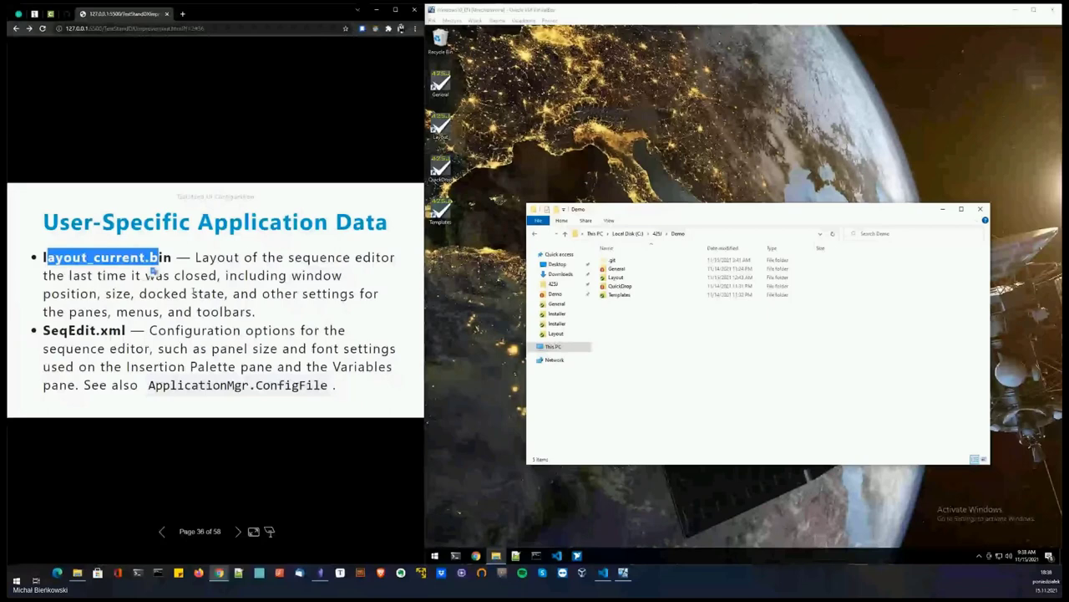
pyautogui.click(195, 295)
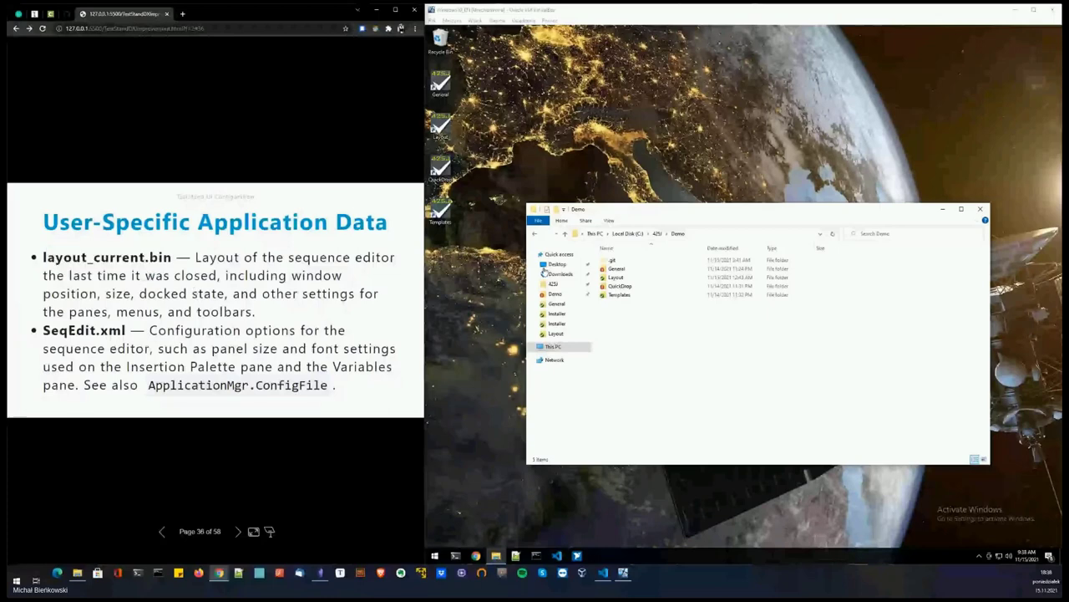
# Step: Launch the Layout demo, log in as operator, and restart the Sequence Editor with that user's assigned UI settings
pyautogui.doubleClick(440, 127)
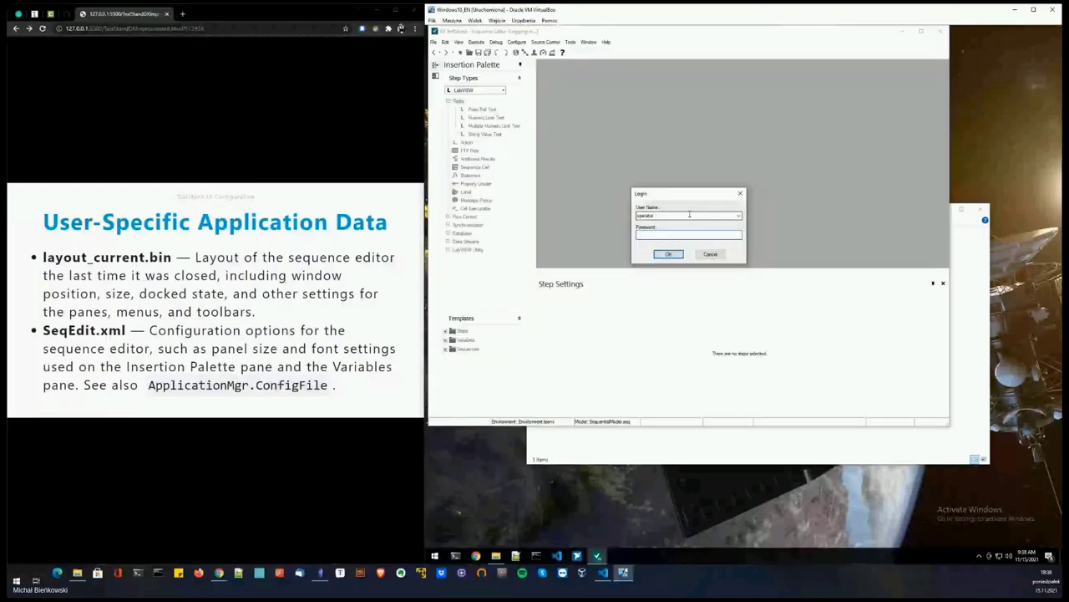
pyautogui.click(668, 255)
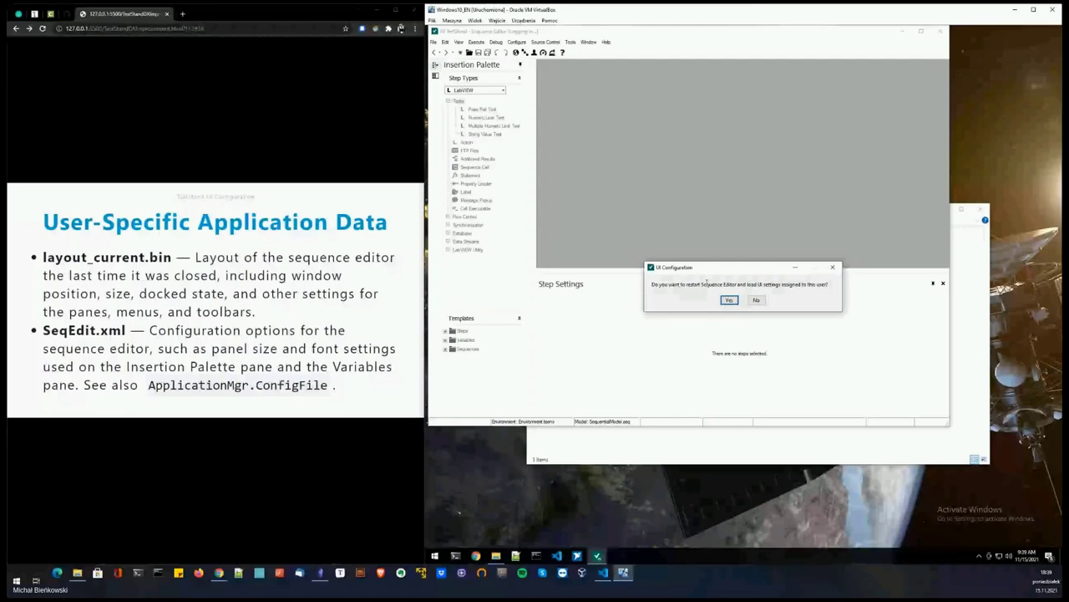
pyautogui.click(730, 300)
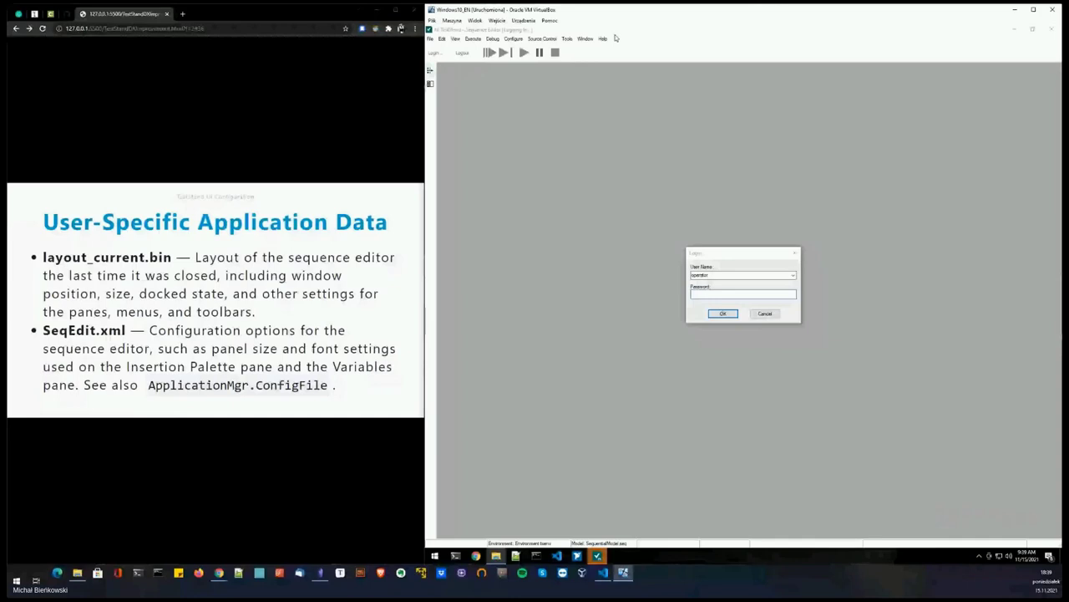
pyautogui.press('Return')
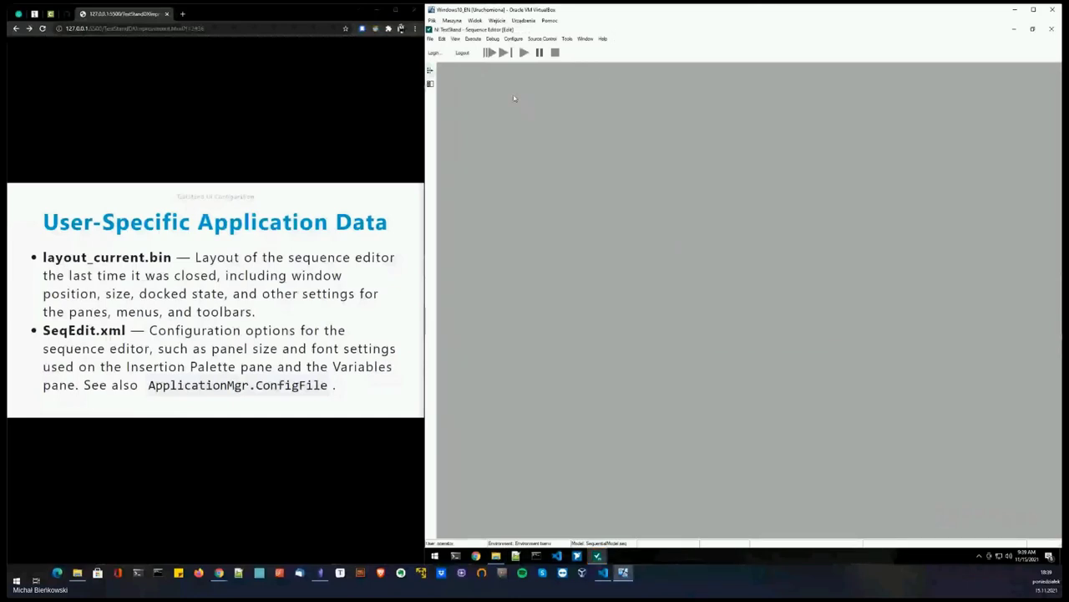
# Step: Open FrontEndCallbacks.seq, go into the Restart sequence called by LoginLogout, and select its Restart step
pyautogui.click(430, 39)
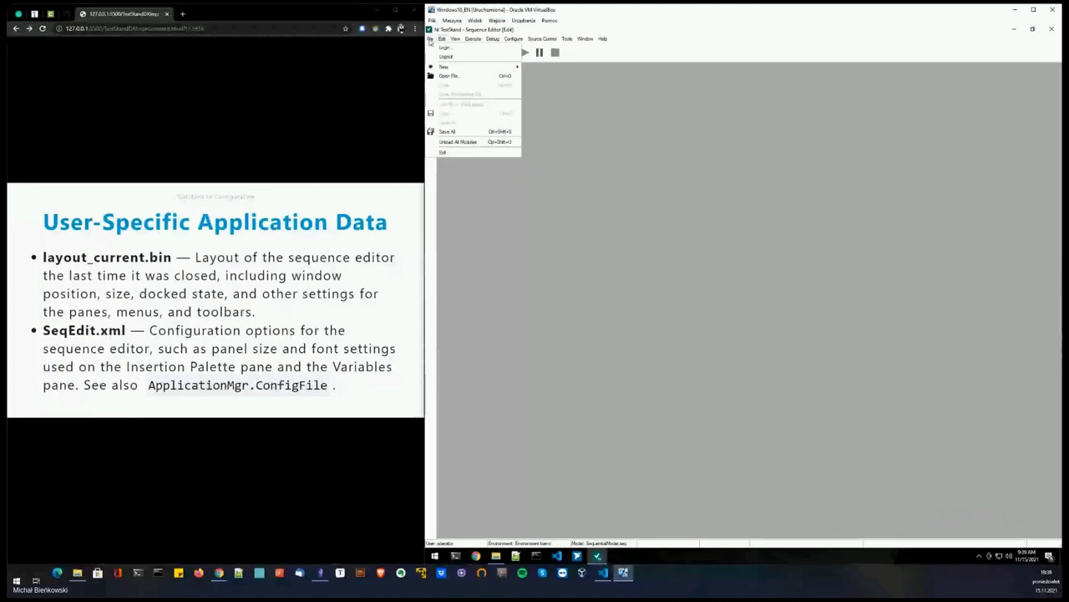
pyautogui.click(449, 75)
pyautogui.doubleClick(710, 255)
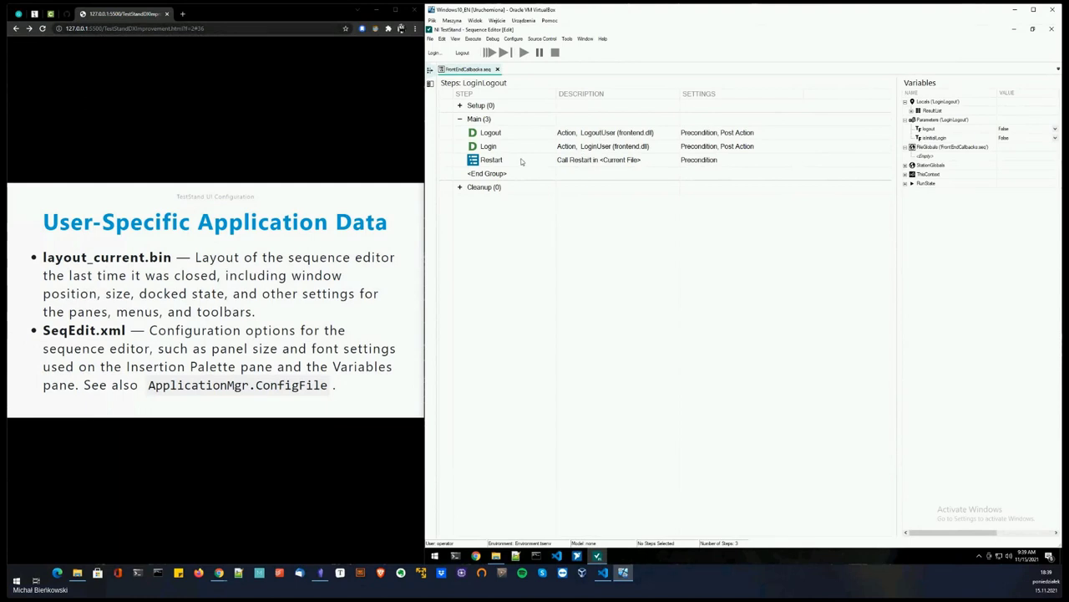
pyautogui.doubleClick(489, 163)
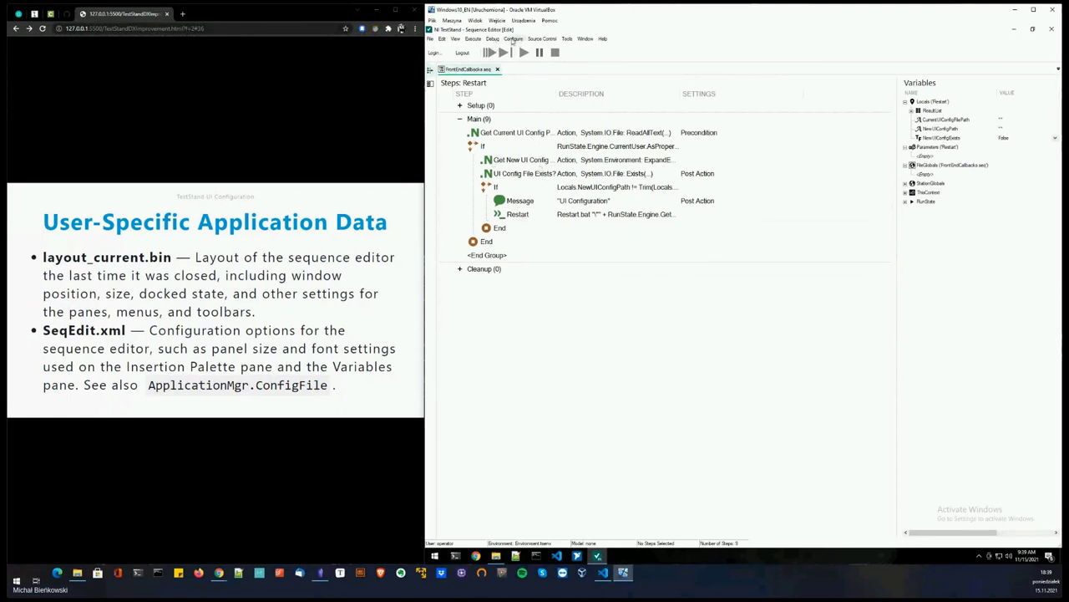
pyautogui.click(493, 38)
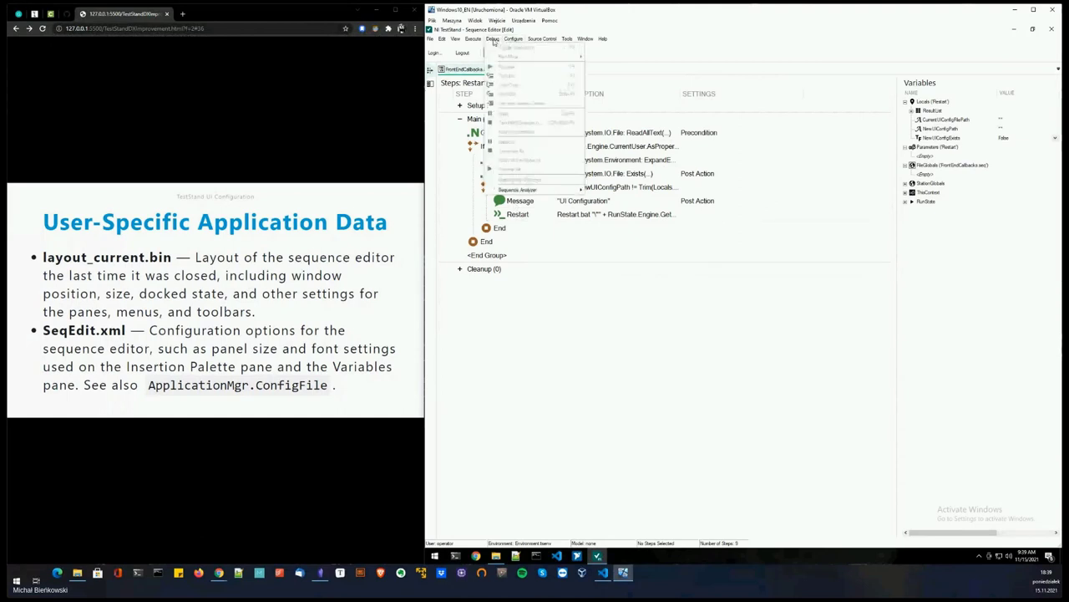
pyautogui.click(645, 227)
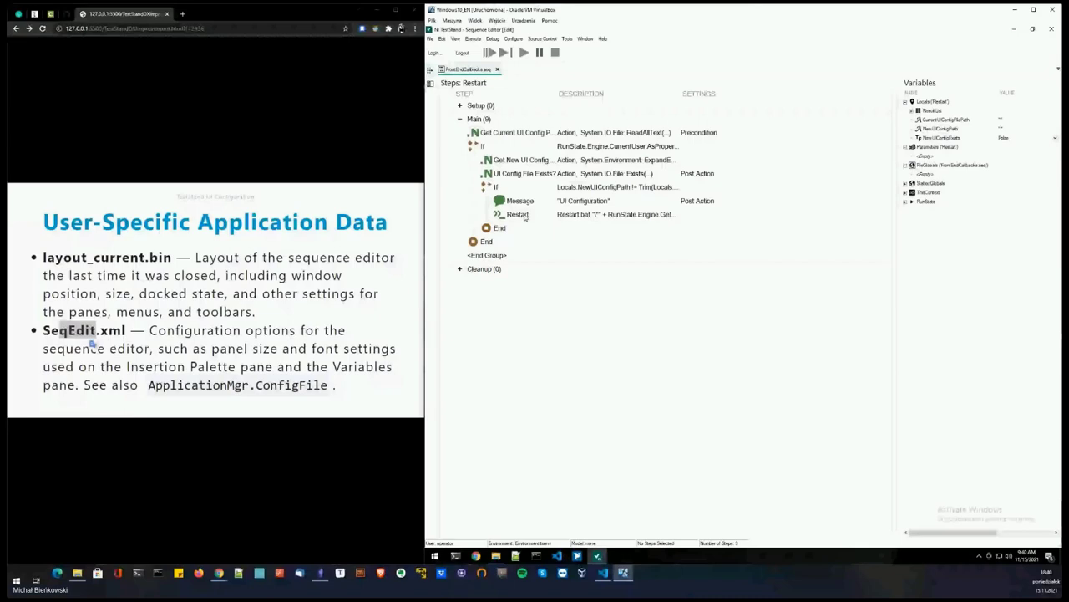
pyautogui.click(525, 217)
# Step: Open Restart.bat from the demo's Layout\Public\Components\Callbacks\FrontEnd folder in Notepad++
pyautogui.hotkey('alt', 'Tab')
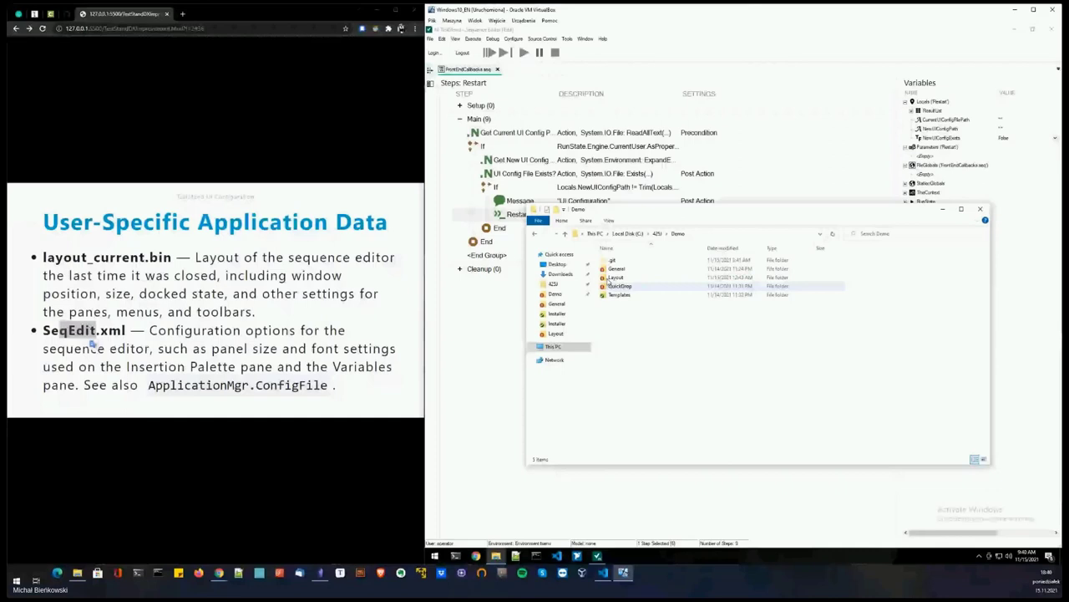
pyautogui.doubleClick(617, 277)
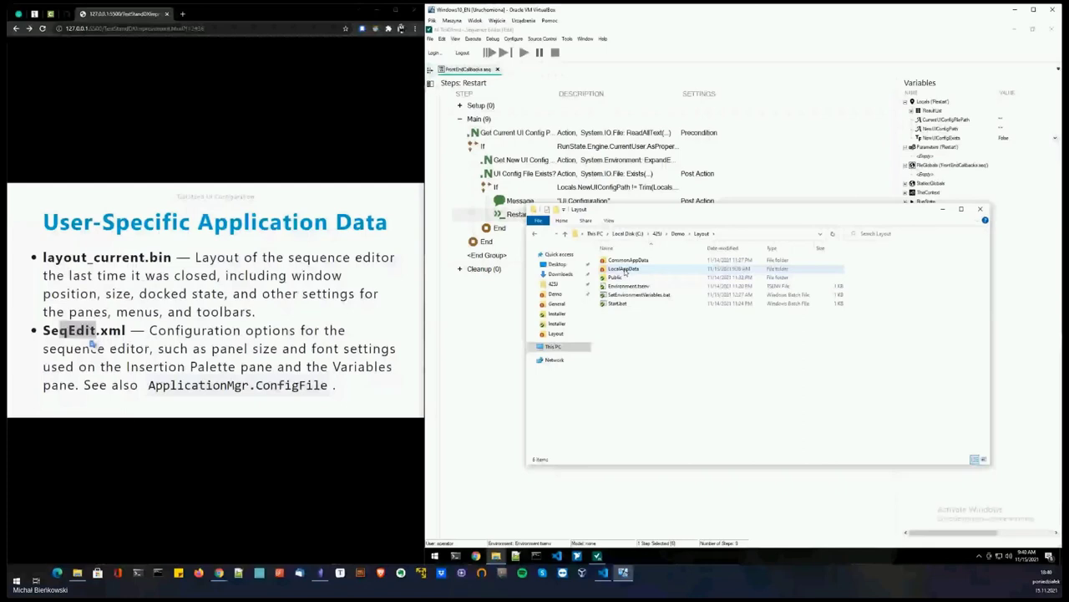
pyautogui.doubleClick(620, 276)
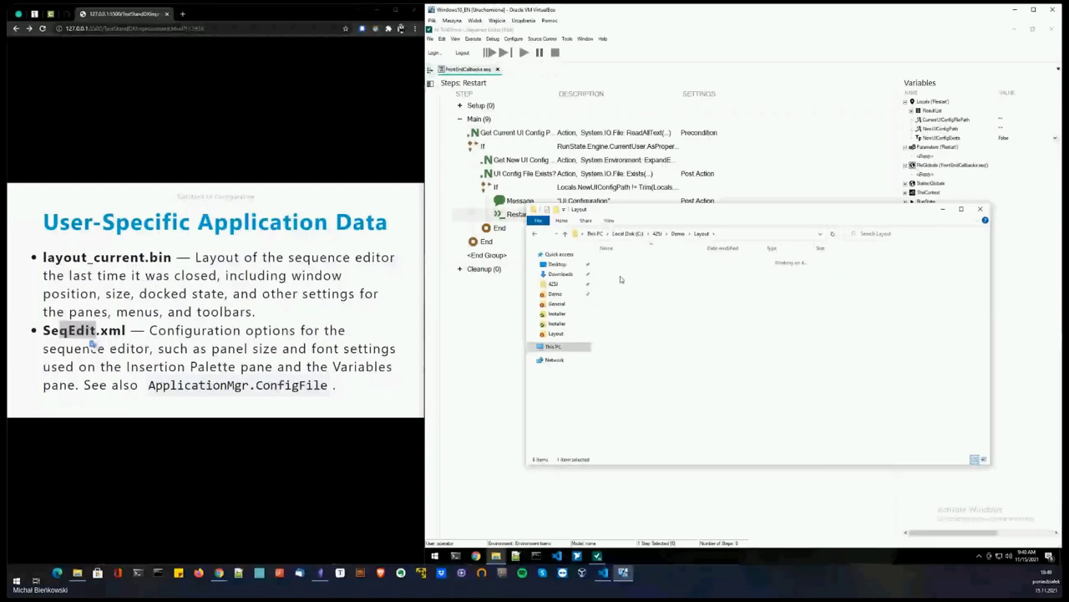
pyautogui.doubleClick(621, 269)
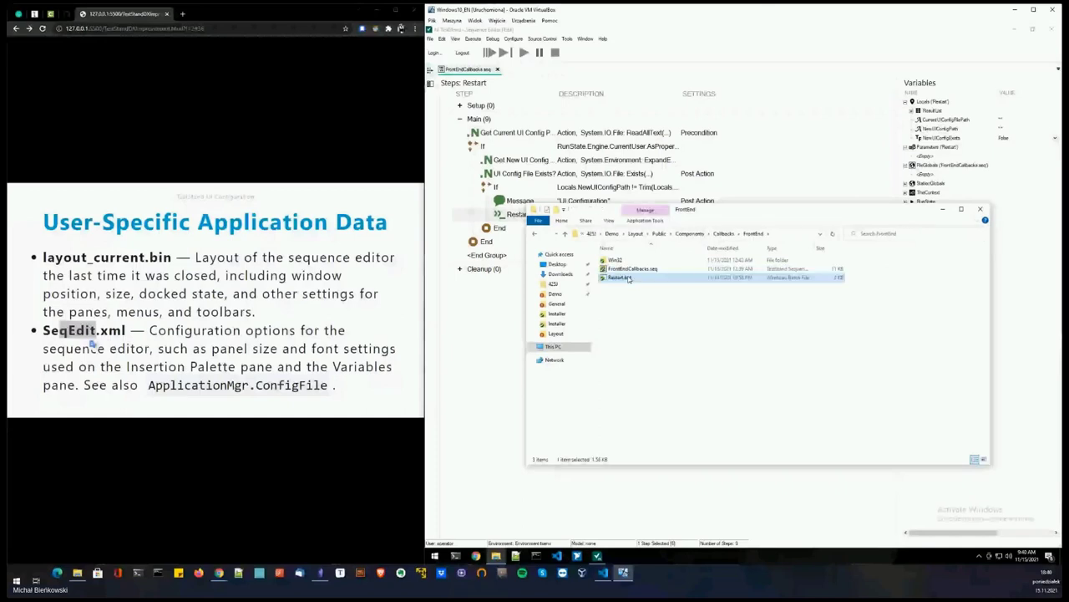
pyautogui.rightClick(628, 279)
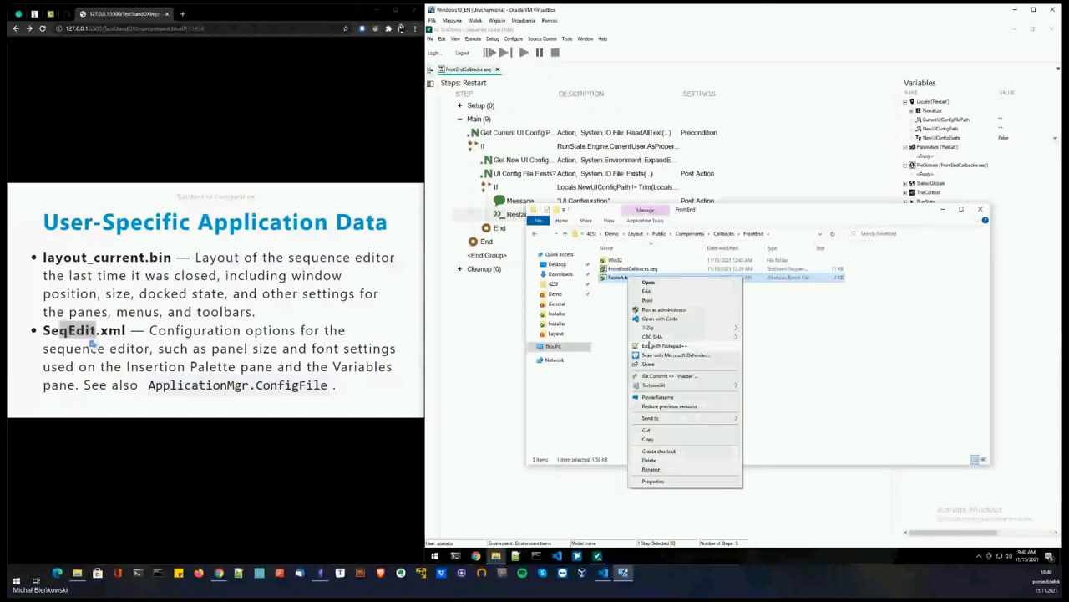
pyautogui.click(650, 345)
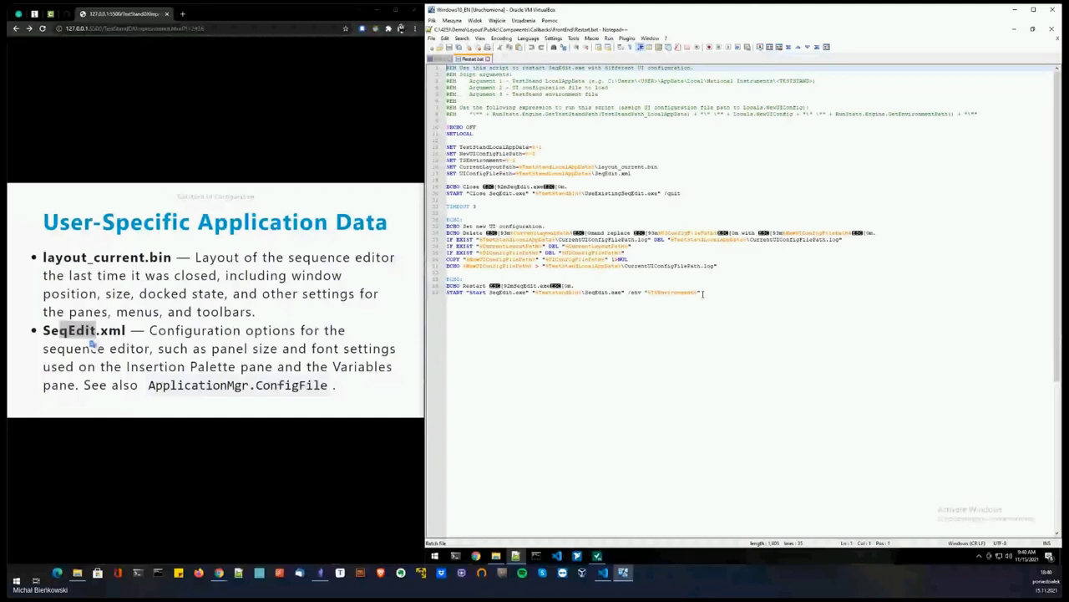
# Step: Highlight the START line that closes SeqEdit.exe and its /quit argument in Restart.bat, and close the file
pyautogui.click(683, 194)
pyautogui.hotkey('shift', 'Home')
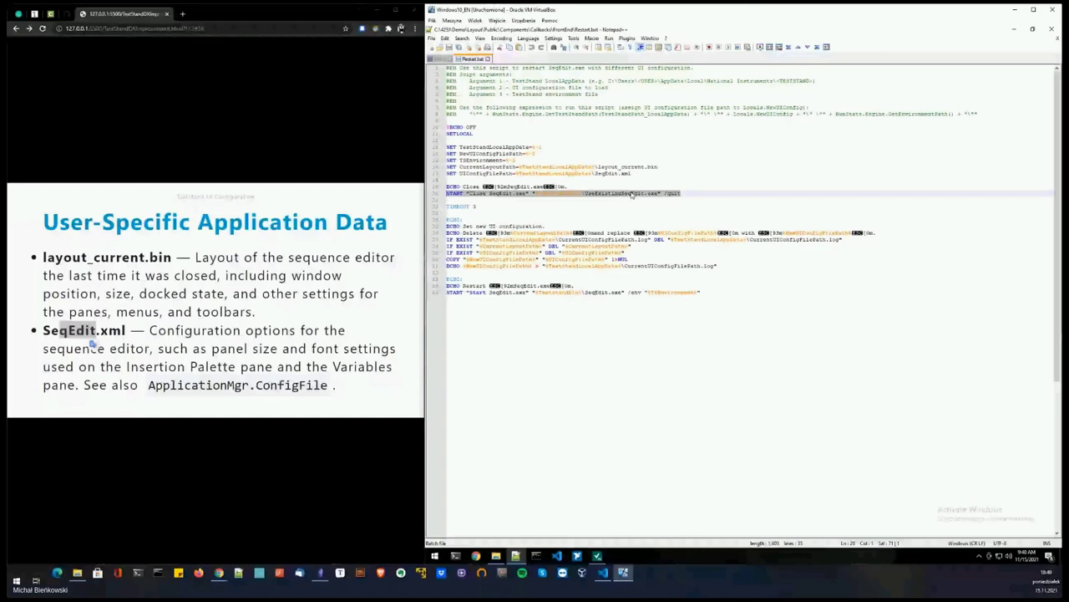
pyautogui.moveTo(682, 194); pyautogui.dragTo(664, 194)
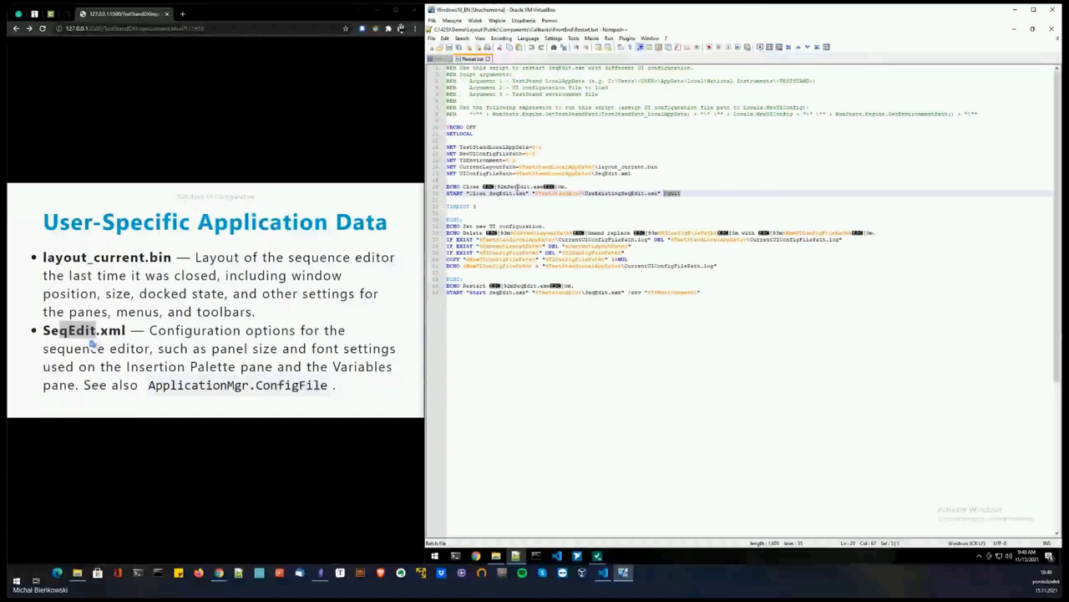
pyautogui.click(488, 59)
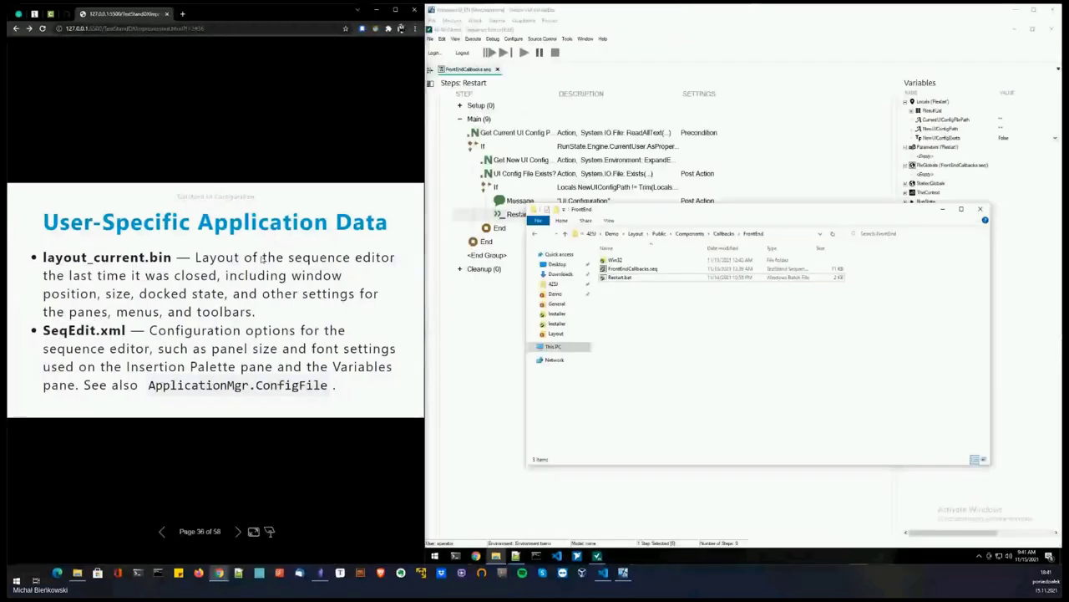
# Step: Maximize the presentation and go through both Advanced Layout Example slides and both Simple Layout Example slides
pyautogui.press('Right')
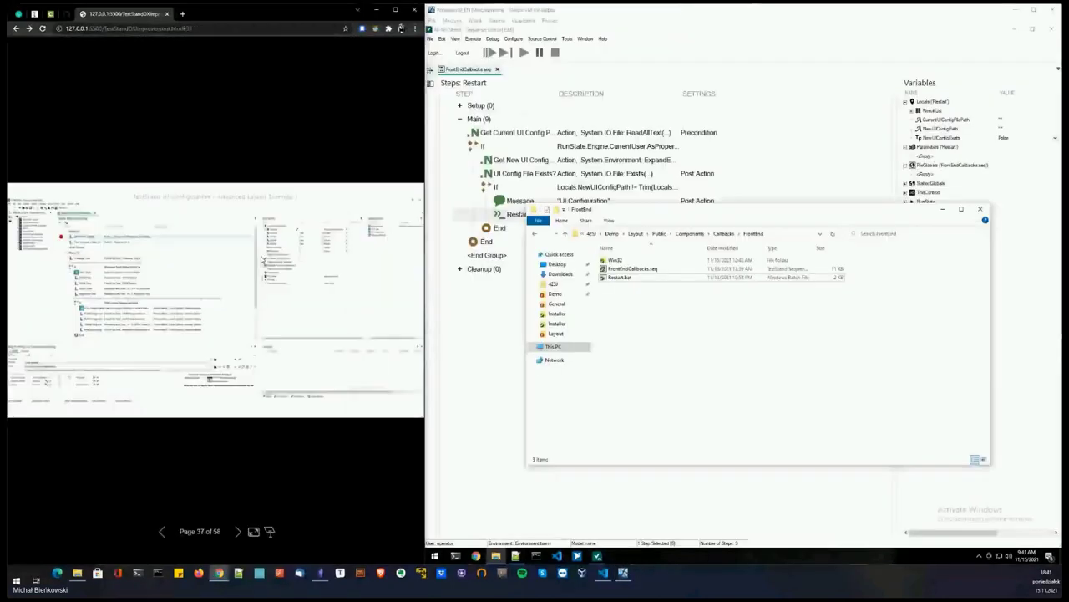
pyautogui.press('super+Up')
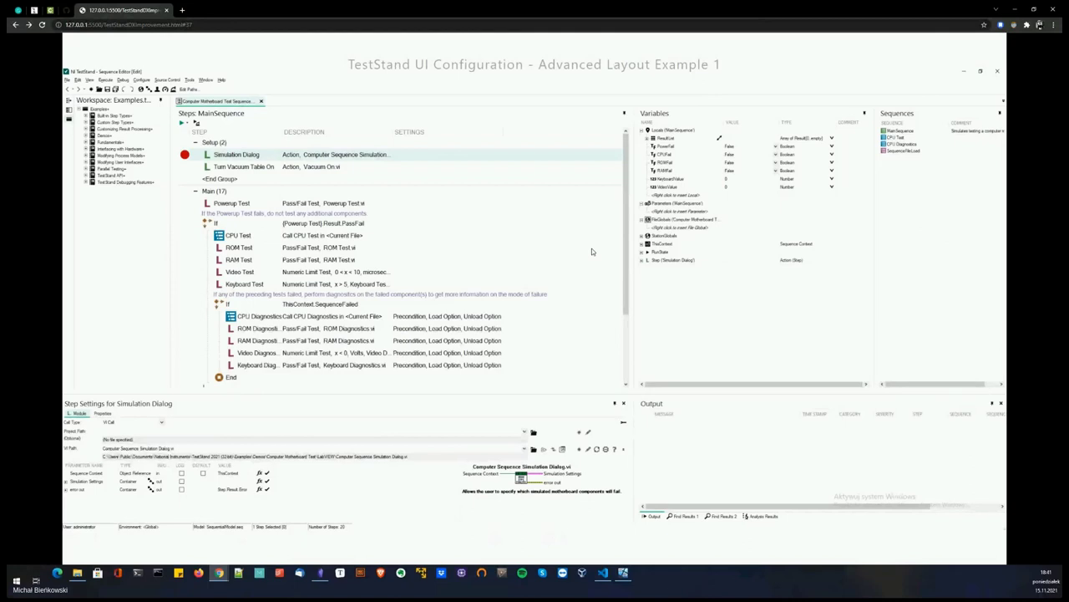
pyautogui.press('Right')
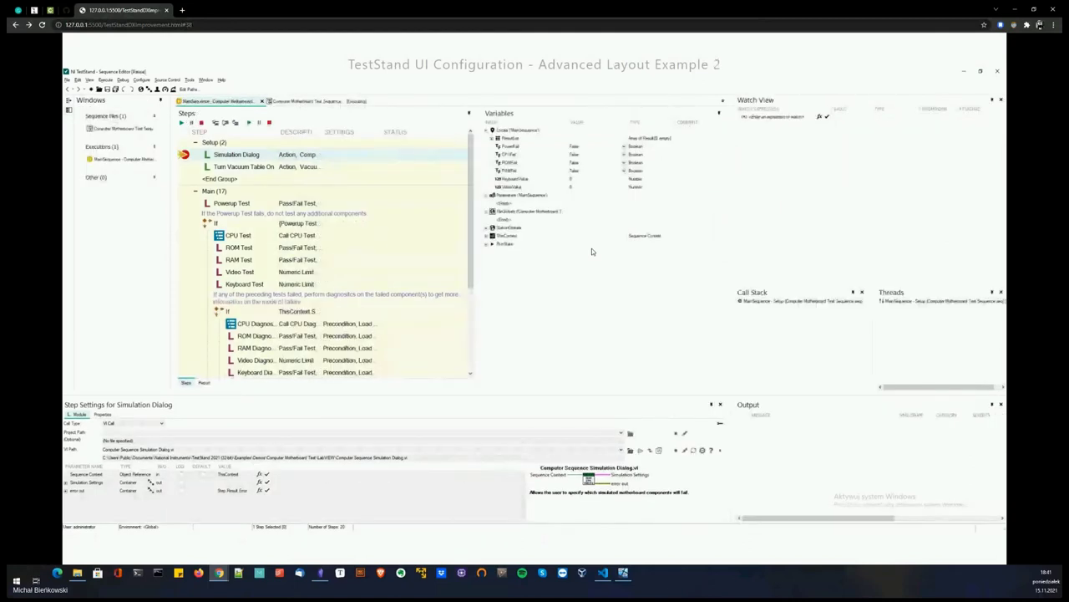
pyautogui.press('Right')
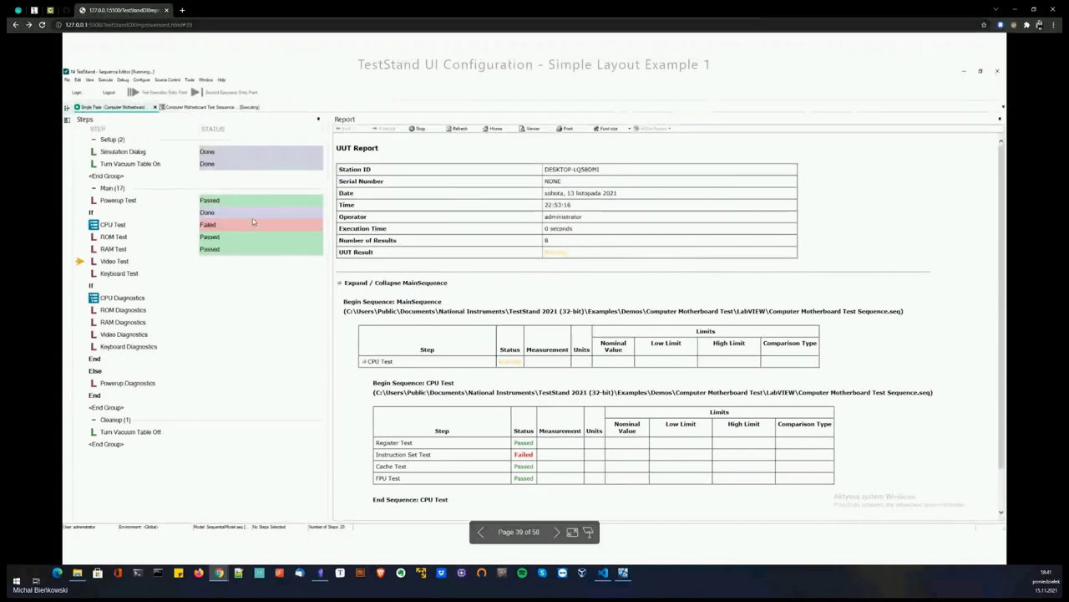
pyautogui.press('Right')
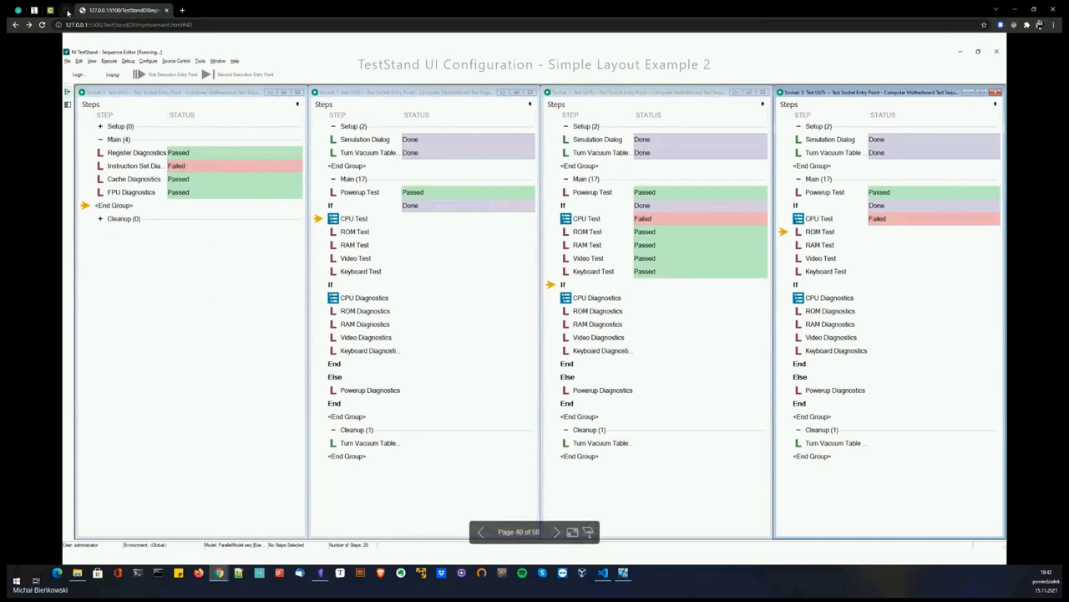
# Step: Show the GLA repository page on GitHub, select its web address, and switch away from the browser
pyautogui.click(67, 11)
pyautogui.click(184, 25)
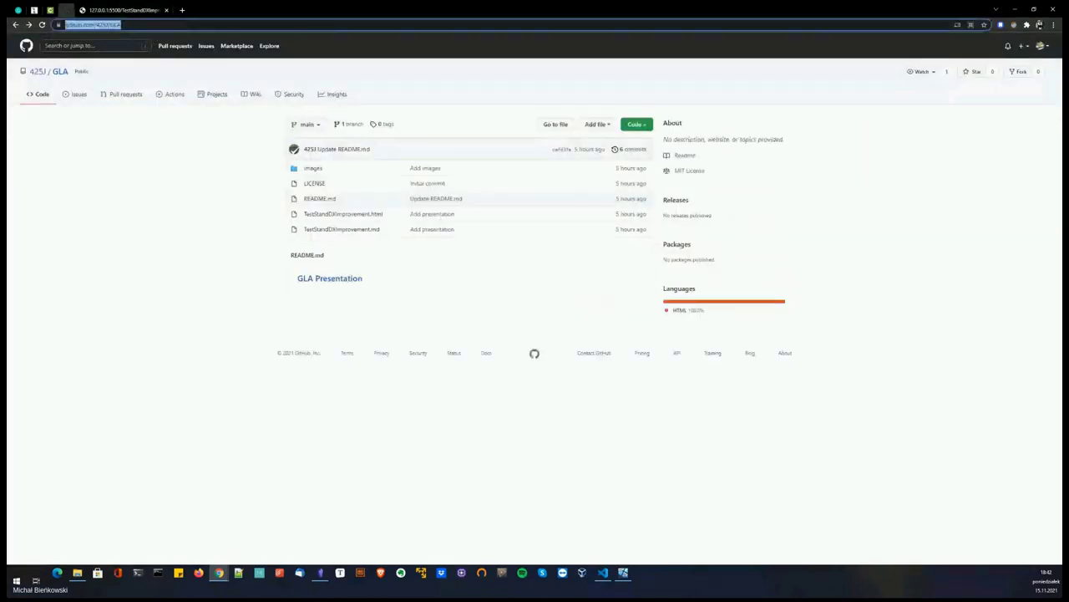
pyautogui.hotkey('alt', 'Tab')
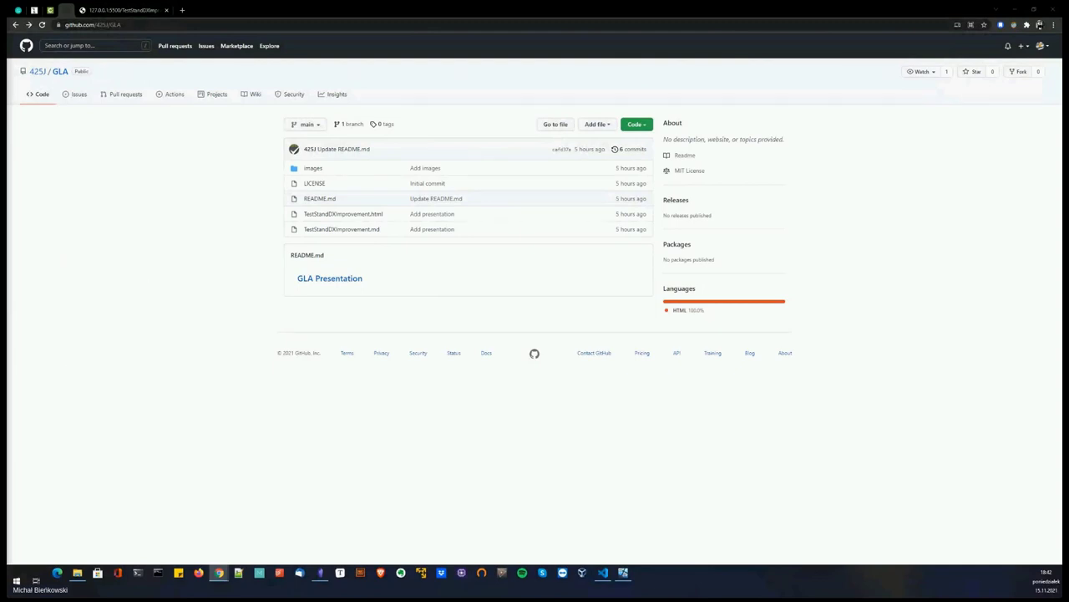
# Step: Return to the presentation and advance past the Layout Loader Repo slide to the UI Configuration Summary
pyautogui.click(128, 11)
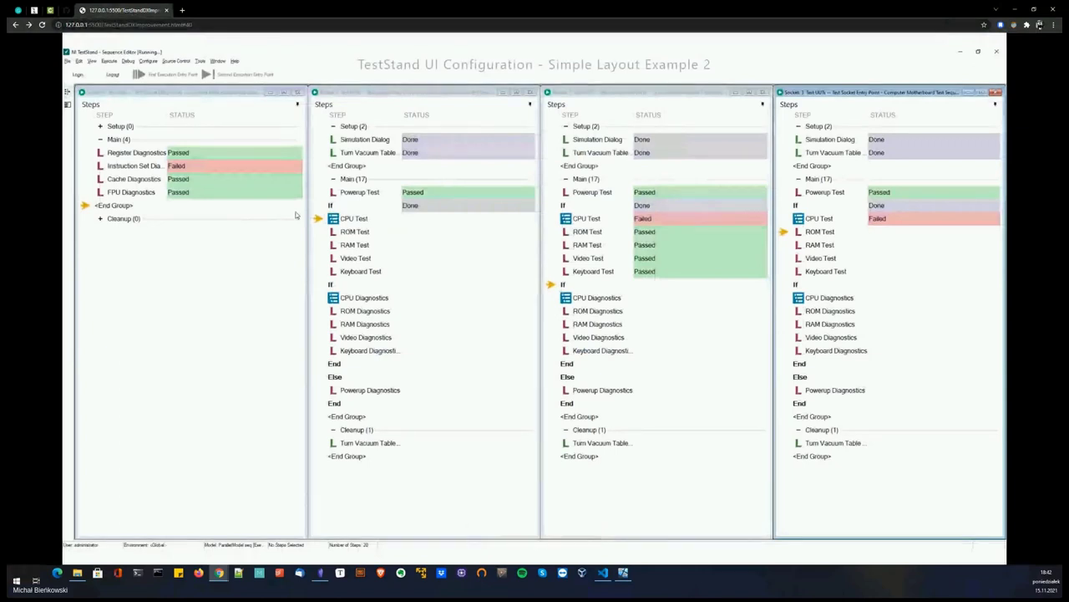
pyautogui.press('Right')
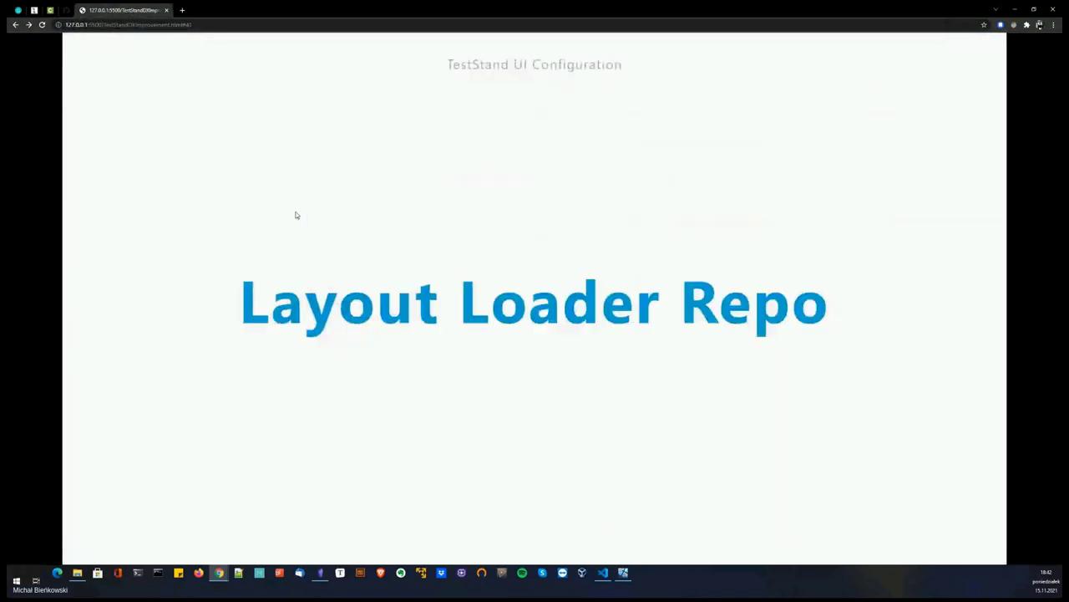
pyautogui.press('Right')
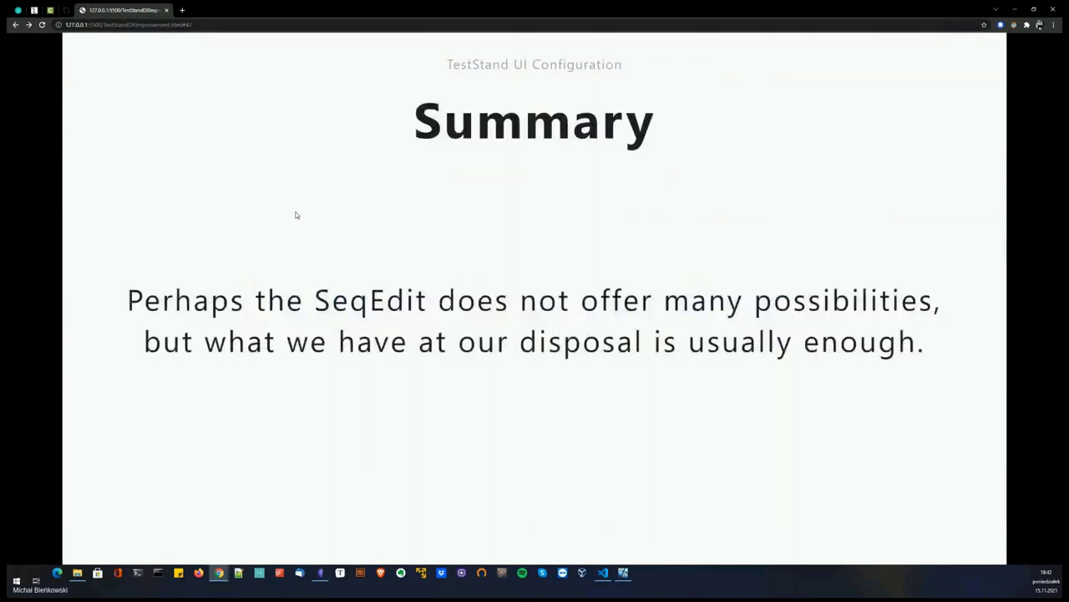